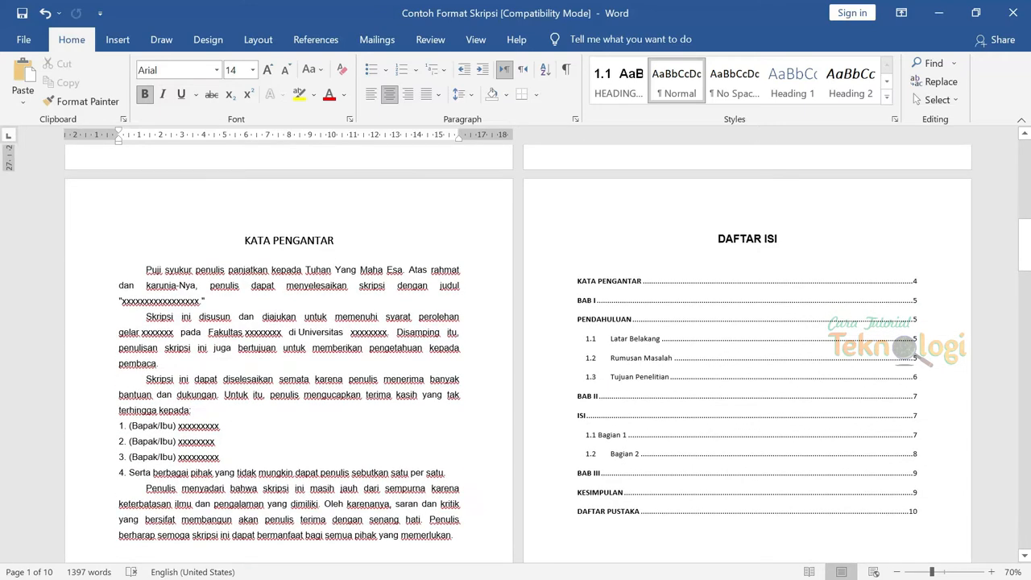
# Look through the thesis pages from KATA PENGANTAR and DAFTAR ISI to the end of the BAB I chapter.
pyautogui.scroll(-3, 612, 377)
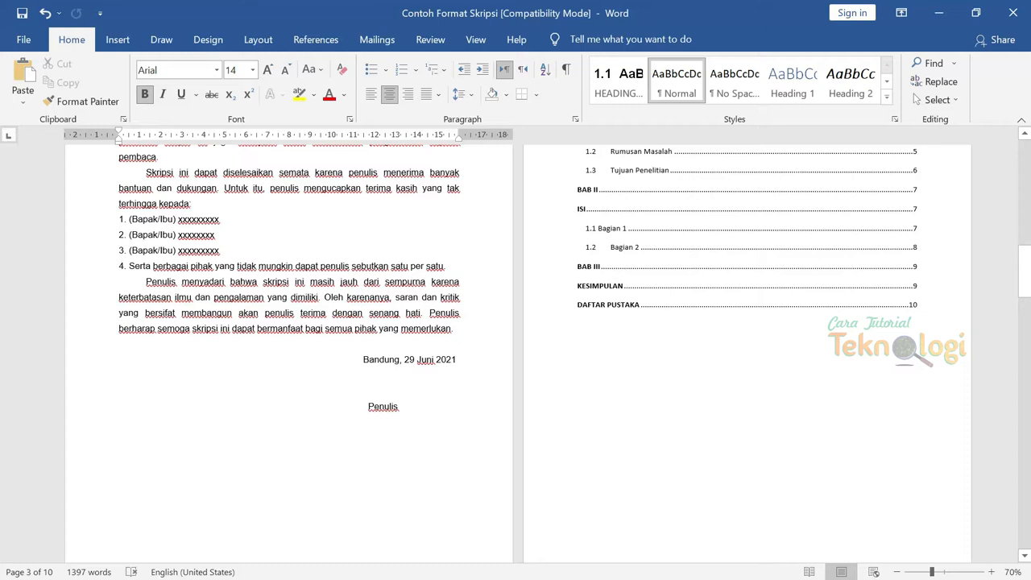
pyautogui.scroll(-10, 515, 354)
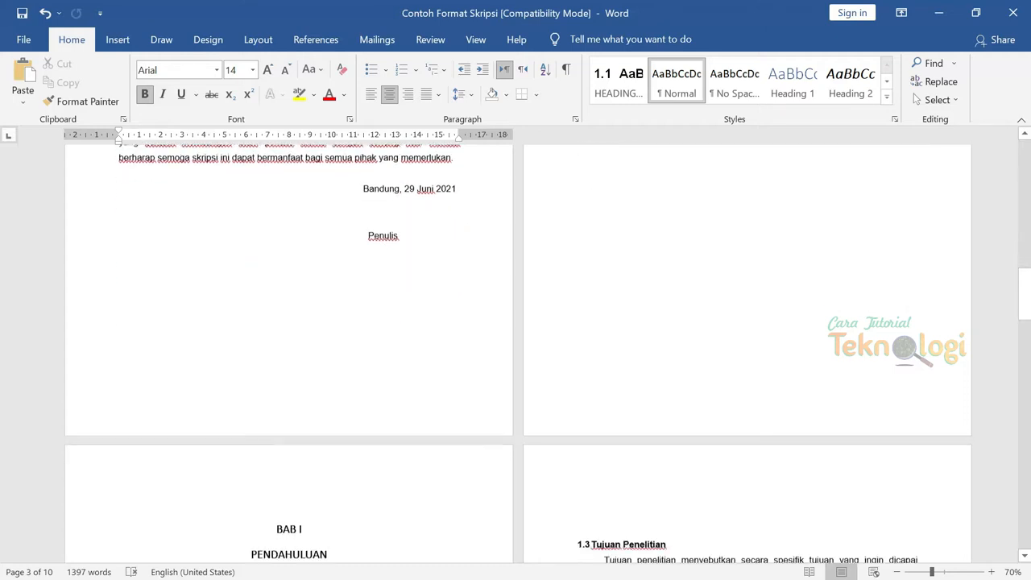
pyautogui.scroll(-2, 516, 355)
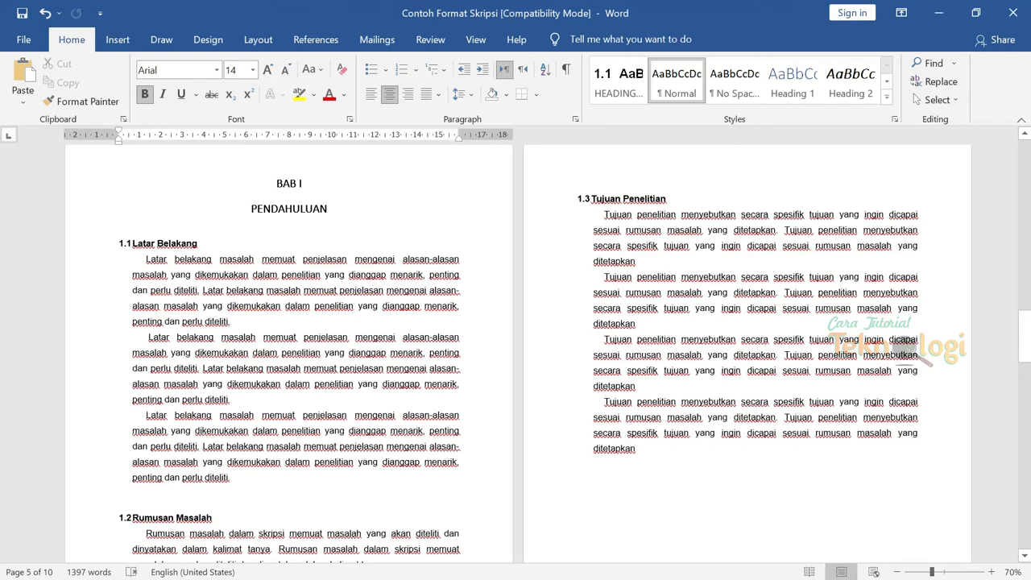
pyautogui.scroll(-8, 515, 354)
pyautogui.scroll(2, 516, 355)
pyautogui.scroll(1, 515, 354)
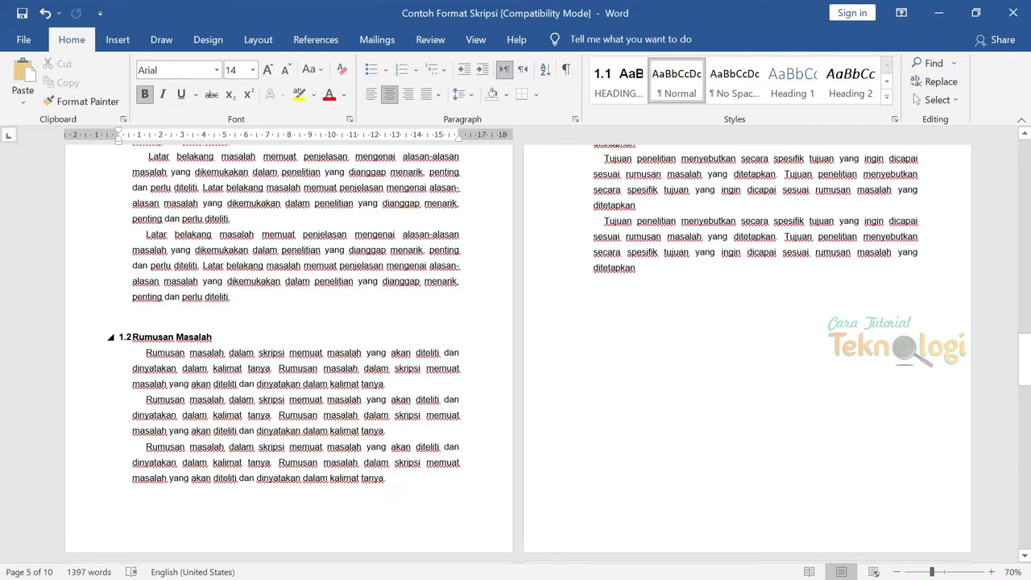
pyautogui.scroll(6, 515, 355)
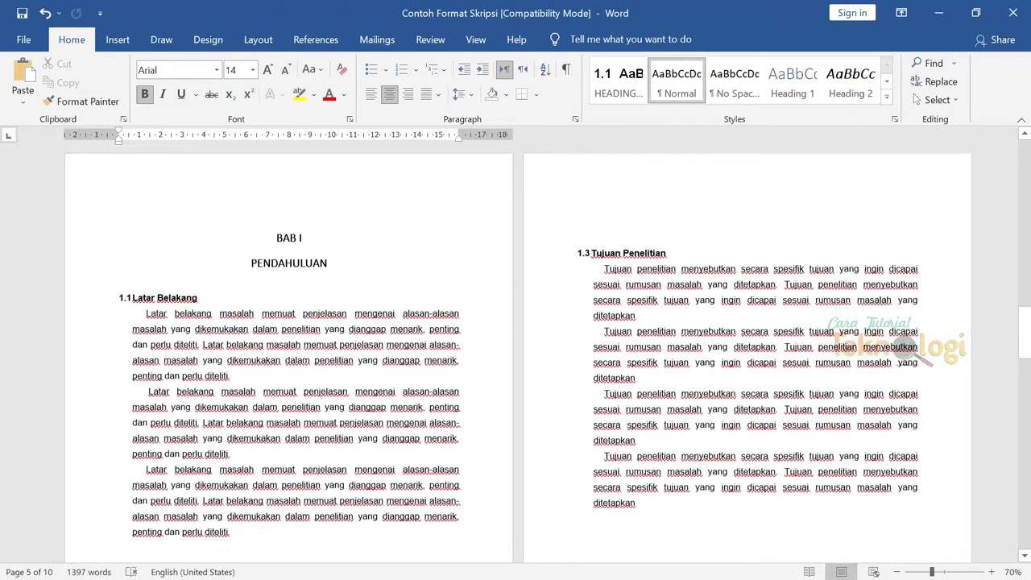
pyautogui.scroll(-8, 516, 355)
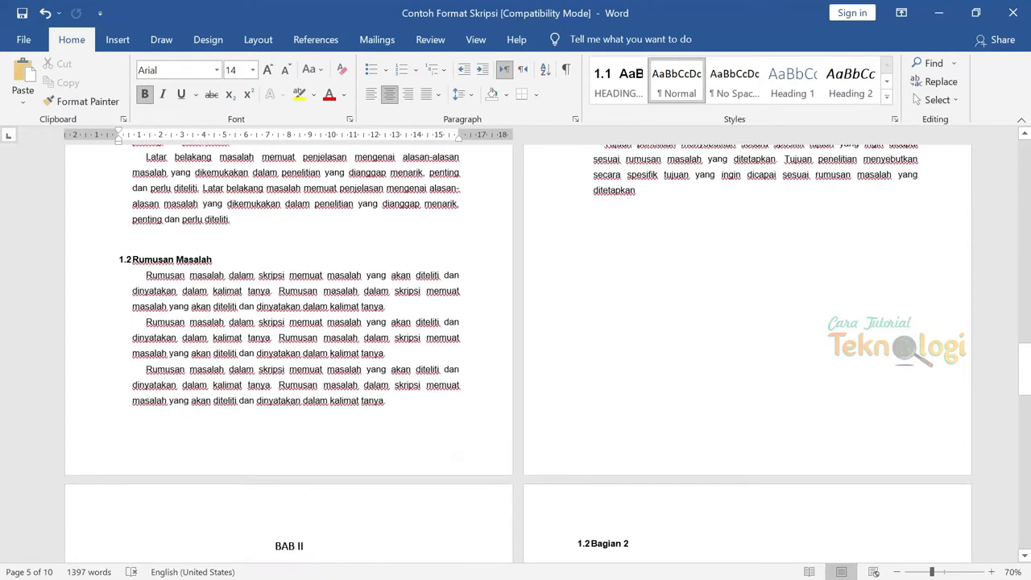
# Inspect the footer and header areas on the BAB I and BAB II pages, and return to the body text.
pyautogui.doubleClick(145, 427)
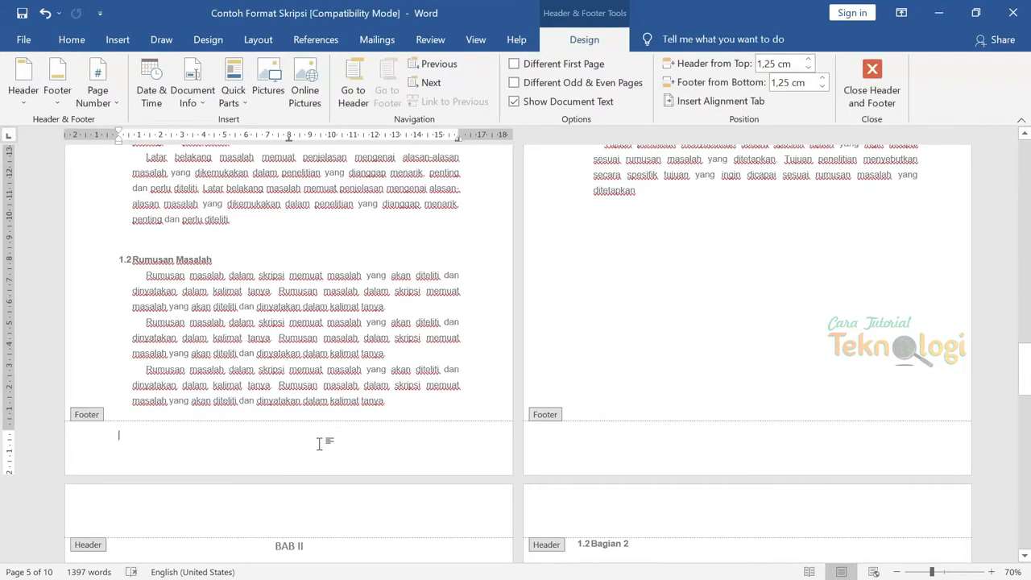
pyautogui.scroll(9, 892, 310)
pyautogui.scroll(3, 893, 310)
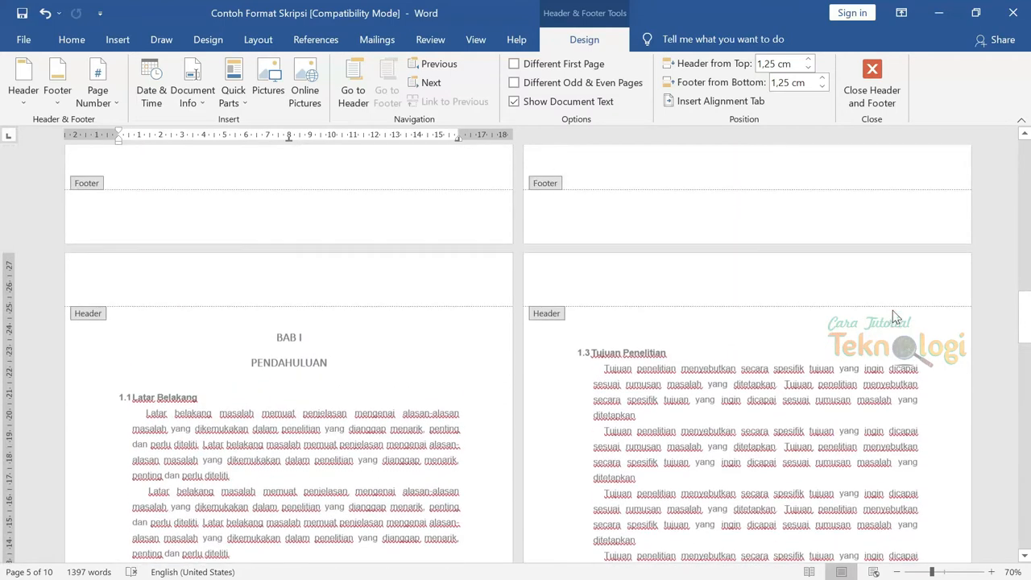
pyautogui.click(577, 286)
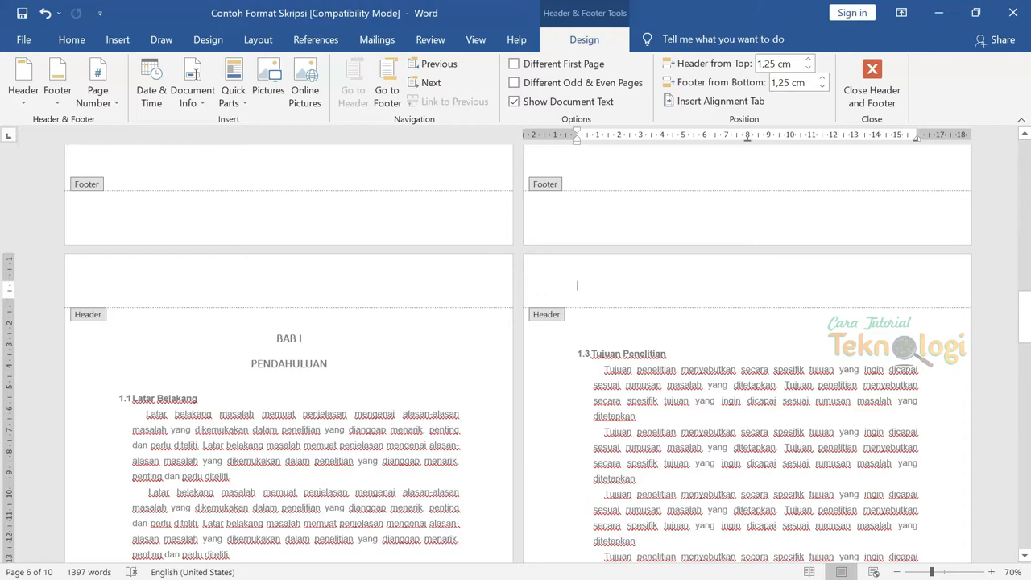
pyautogui.scroll(-5, 720, 368)
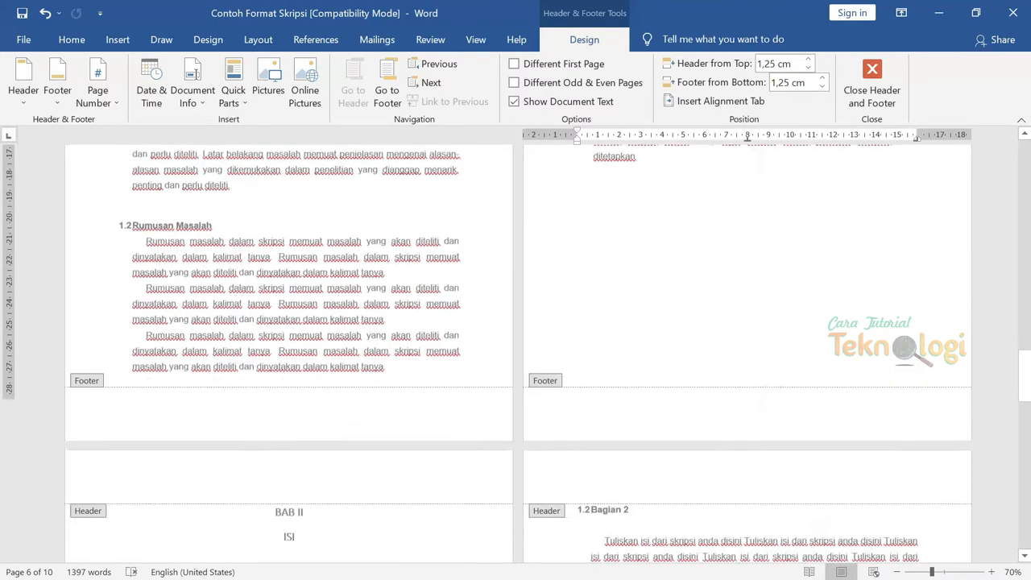
pyautogui.scroll(-9, 509, 393)
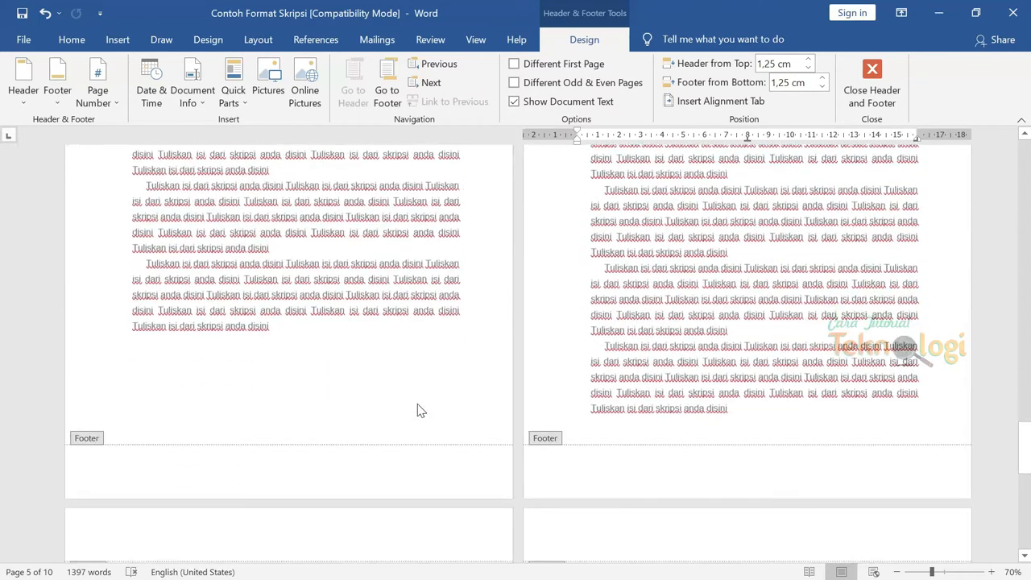
pyautogui.click(305, 468)
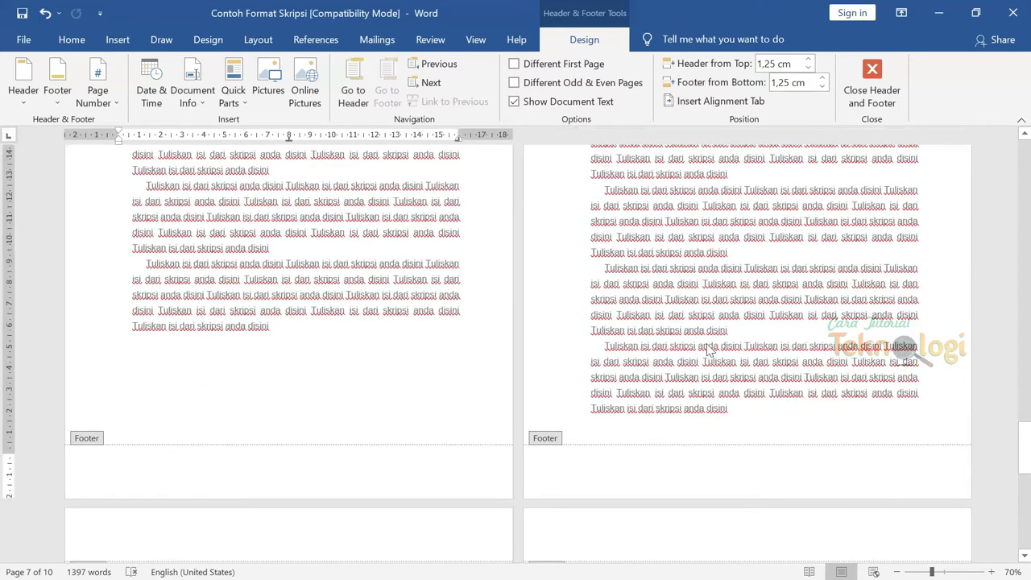
pyautogui.scroll(3, 766, 341)
pyautogui.scroll(4, 766, 341)
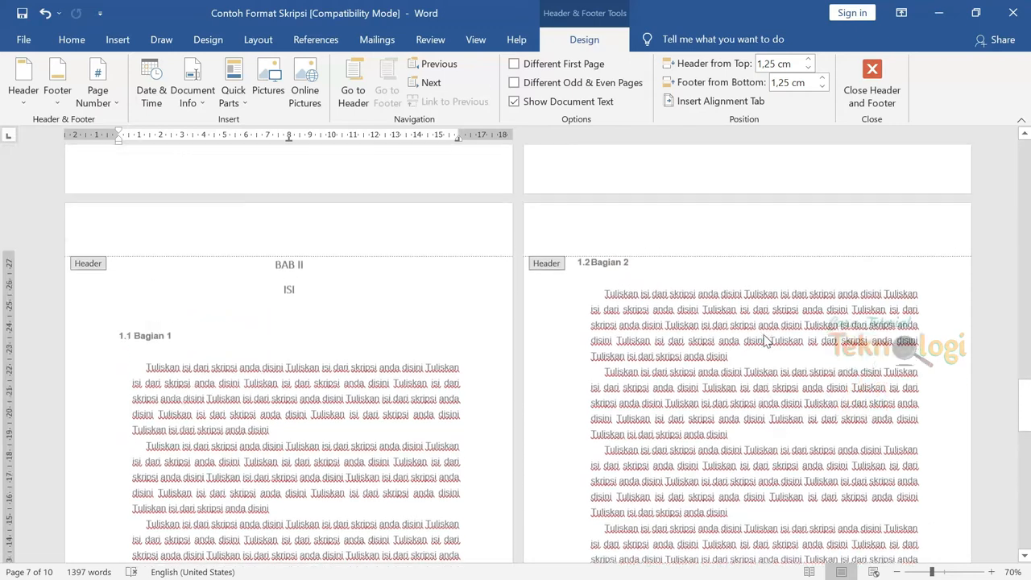
pyautogui.click(908, 307)
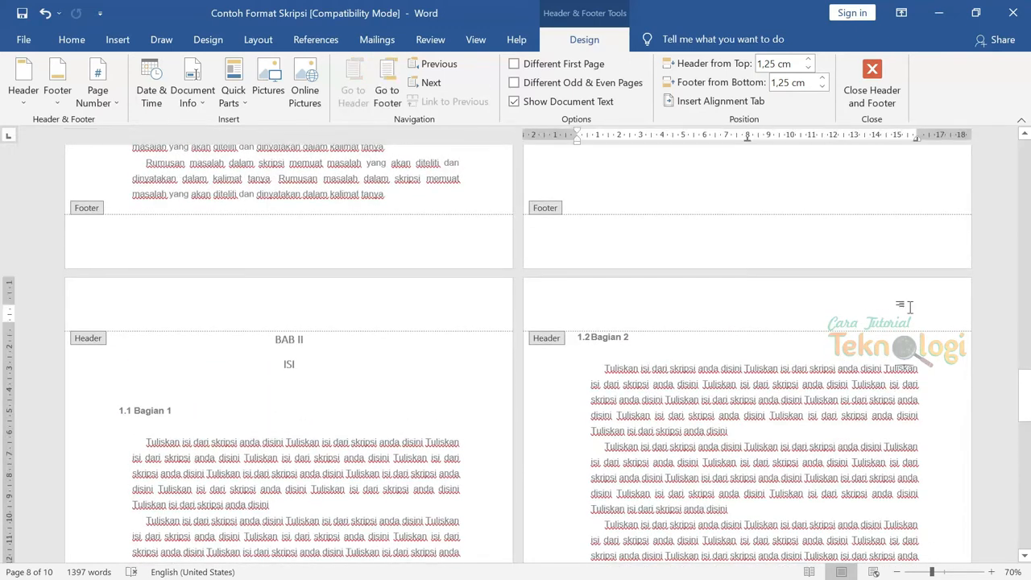
pyautogui.doubleClick(562, 475)
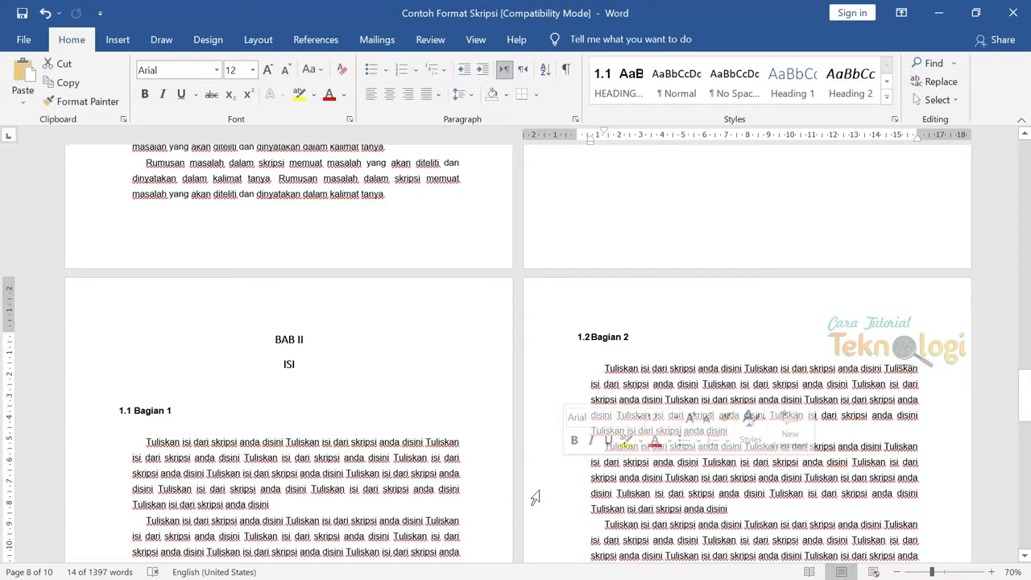
# Inspect the header and footer areas of the cover and the pages following it, and return to the body text.
pyautogui.scroll(3, 535, 497)
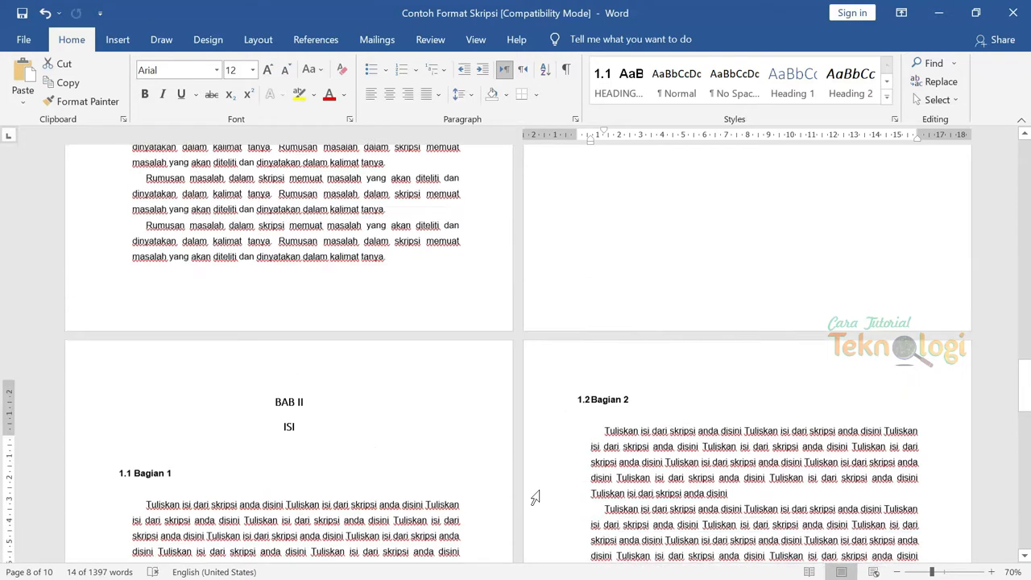
pyautogui.moveTo(1025, 383); pyautogui.dragTo(1024, 165)
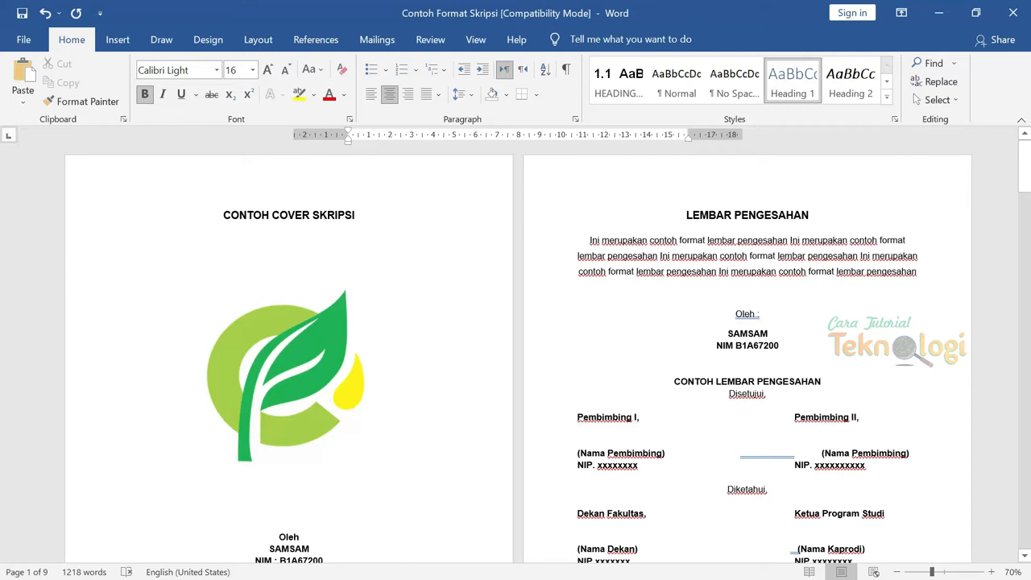
pyautogui.doubleClick(251, 179)
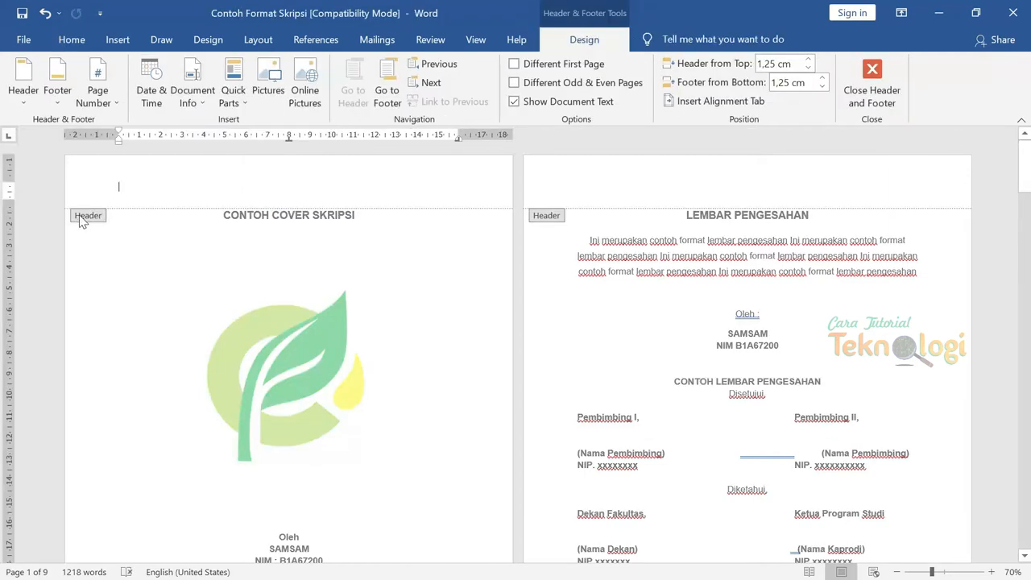
pyautogui.scroll(-3, 281, 342)
pyautogui.scroll(-5, 283, 344)
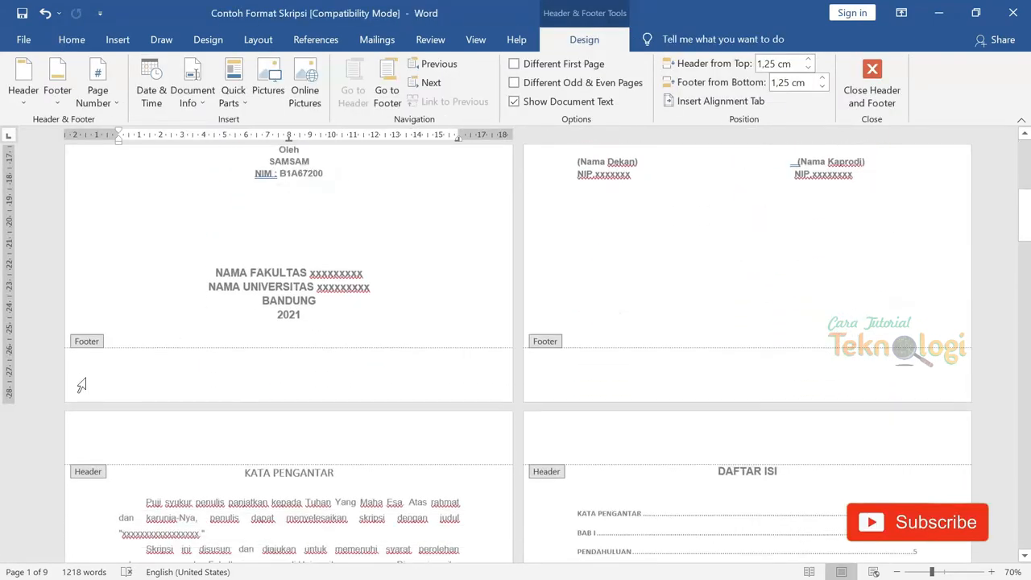
pyautogui.scroll(8, 375, 382)
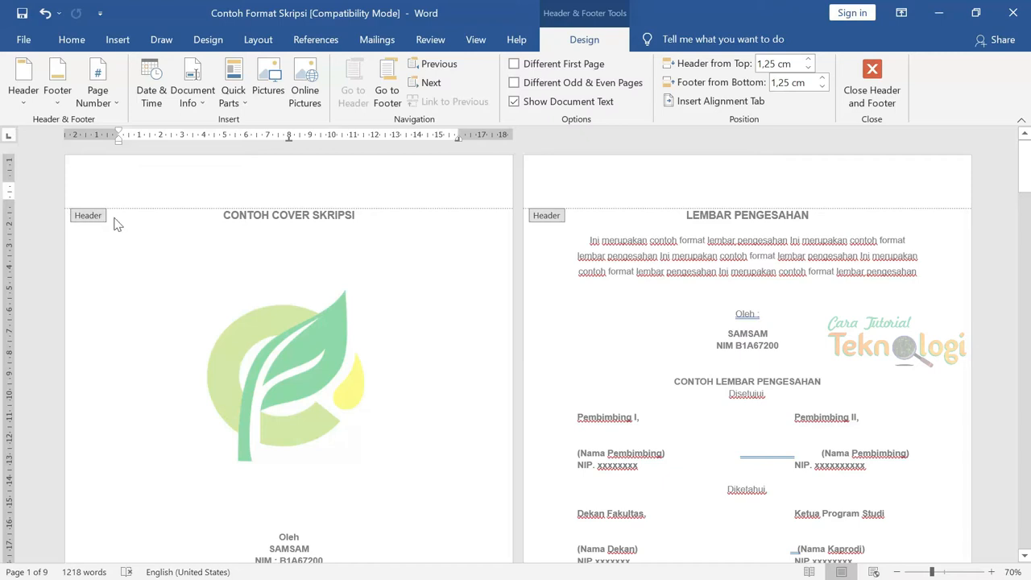
pyautogui.doubleClick(462, 364)
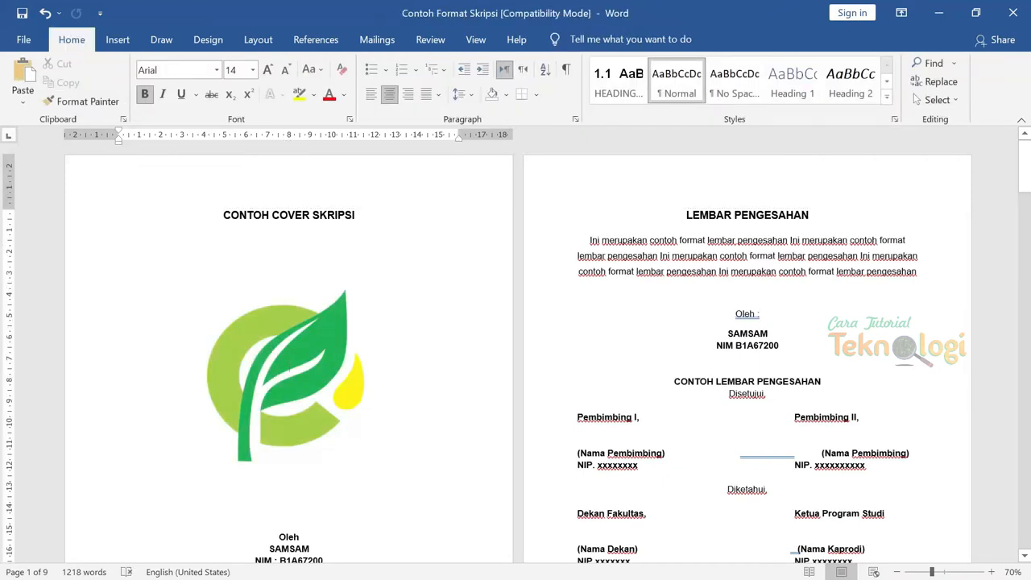
# Review the thesis from the cover to DAFTAR PUSTAKA, examining where each part and chapter begins.
pyautogui.scroll(-3, 322, 363)
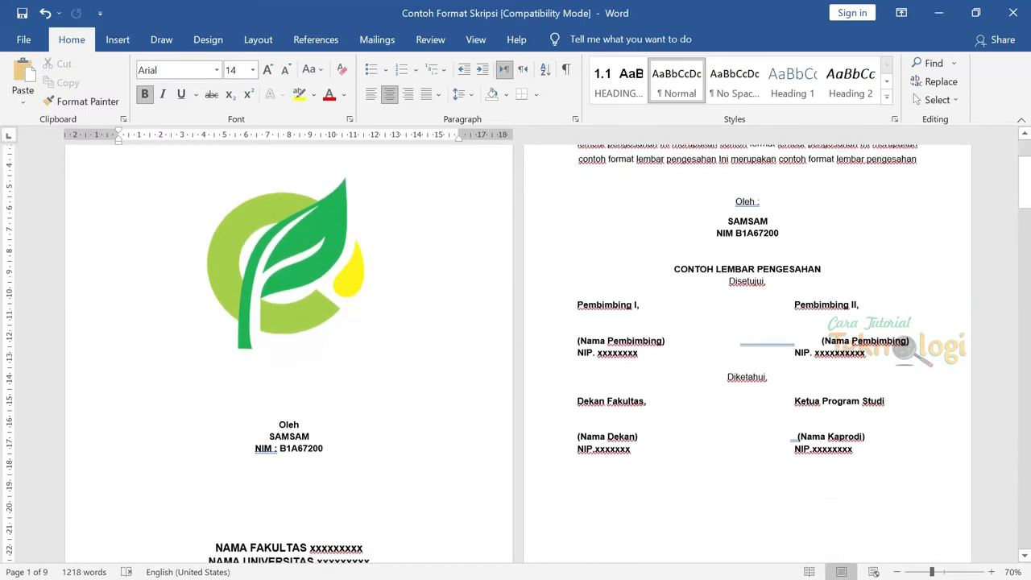
pyautogui.scroll(3, 274, 321)
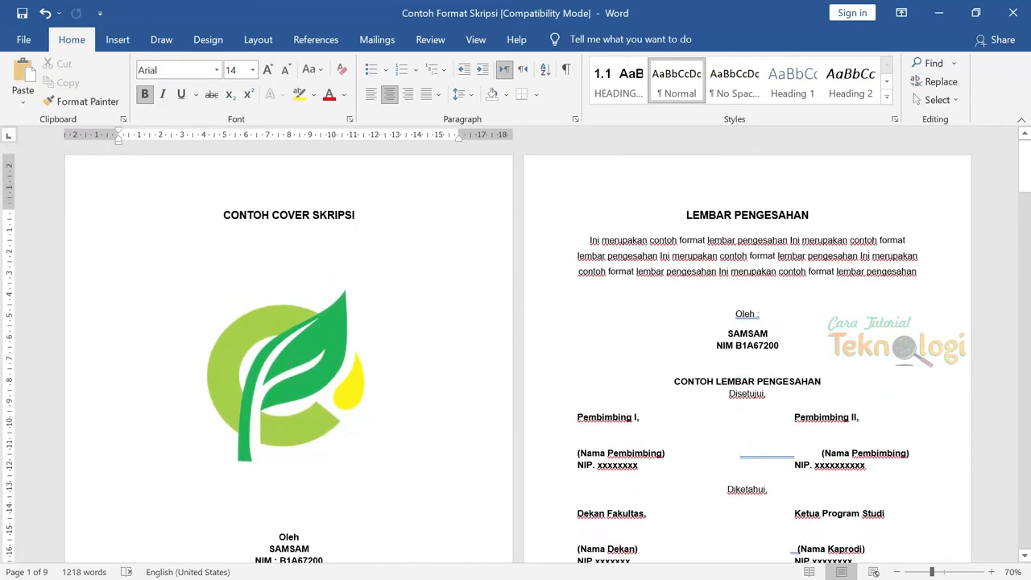
pyautogui.scroll(-14, 515, 351)
pyautogui.scroll(-6, 516, 354)
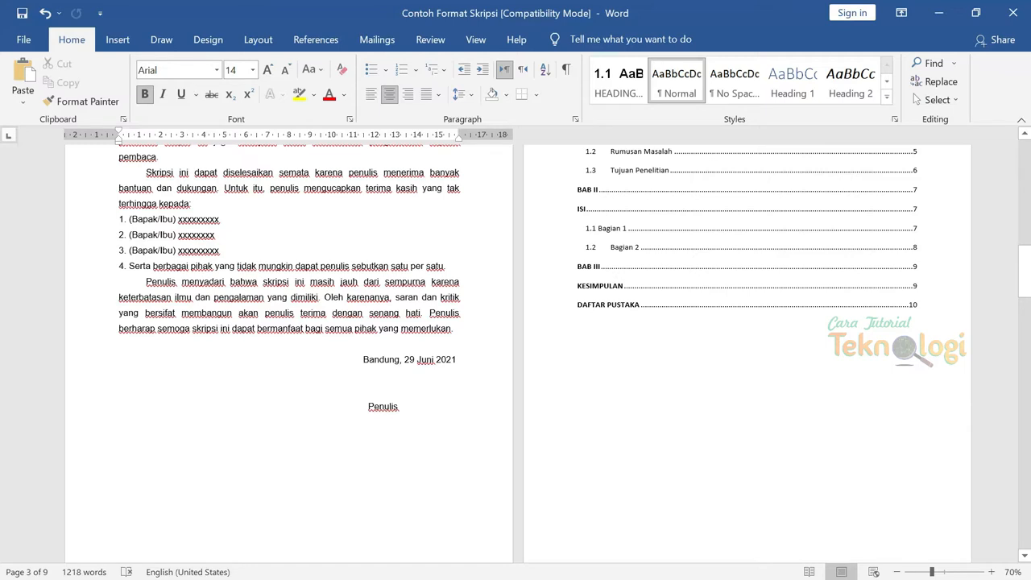
pyautogui.scroll(-10, 516, 352)
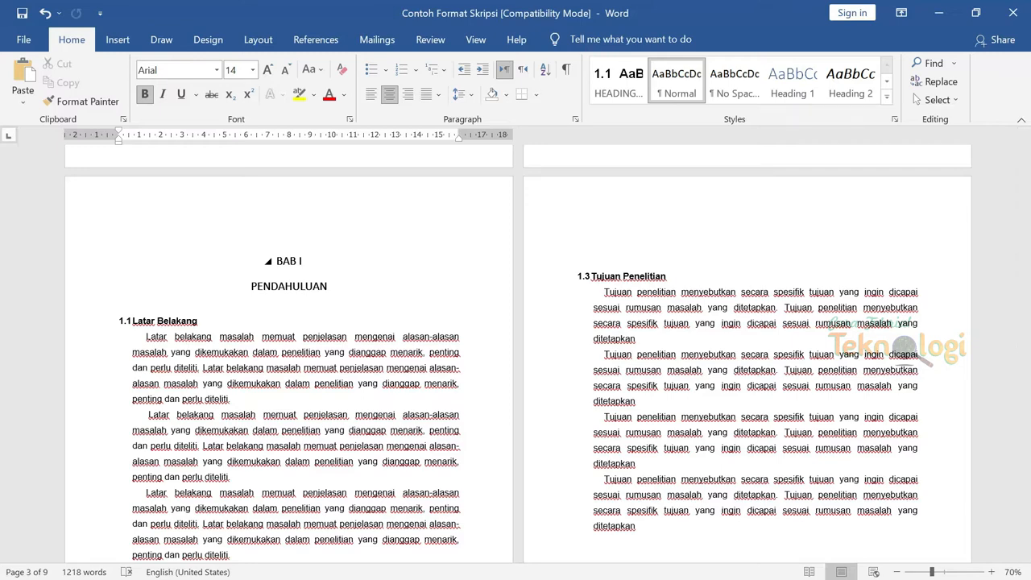
pyautogui.scroll(-10, 515, 352)
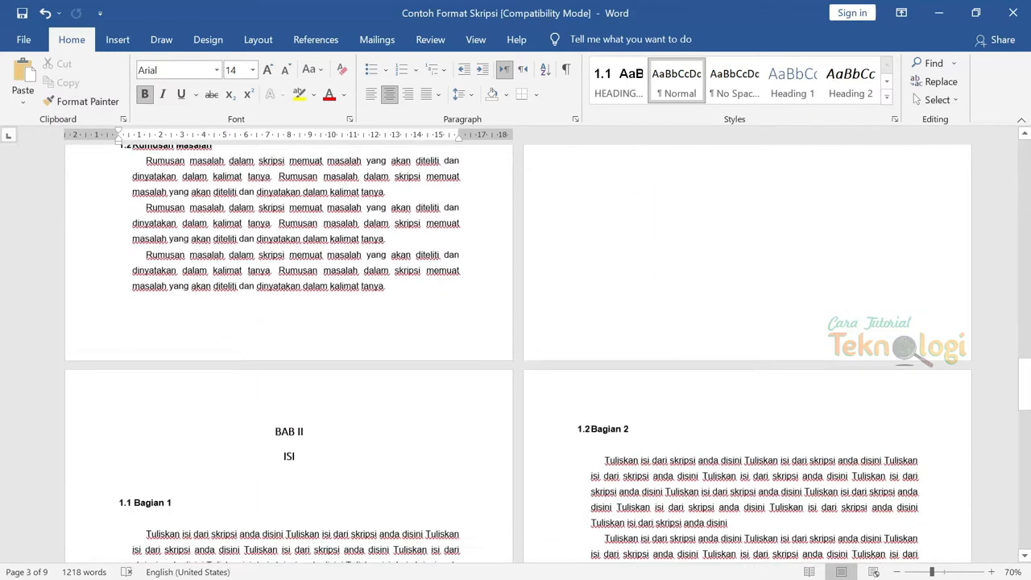
pyautogui.scroll(-5, 515, 351)
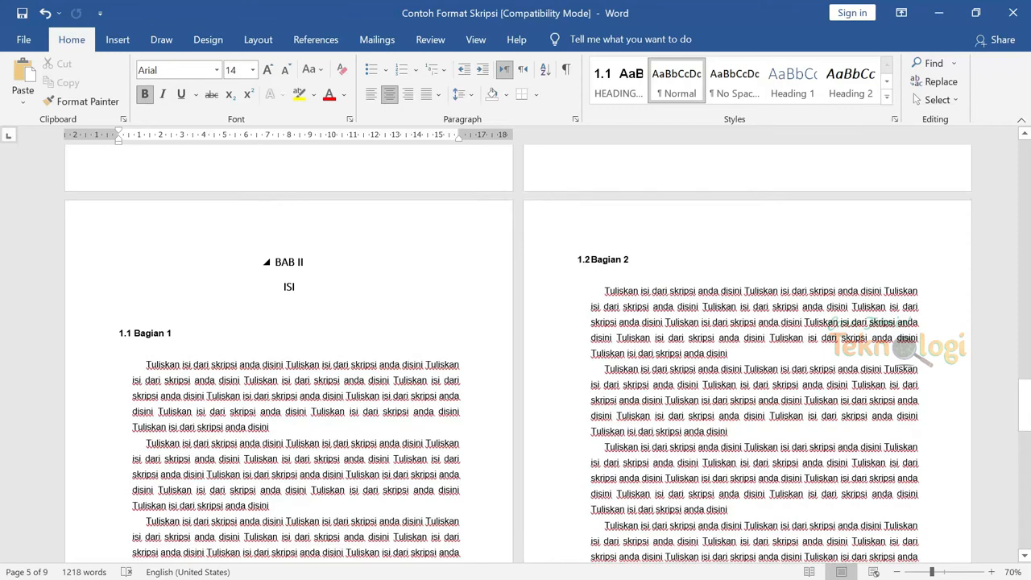
pyautogui.click(277, 261)
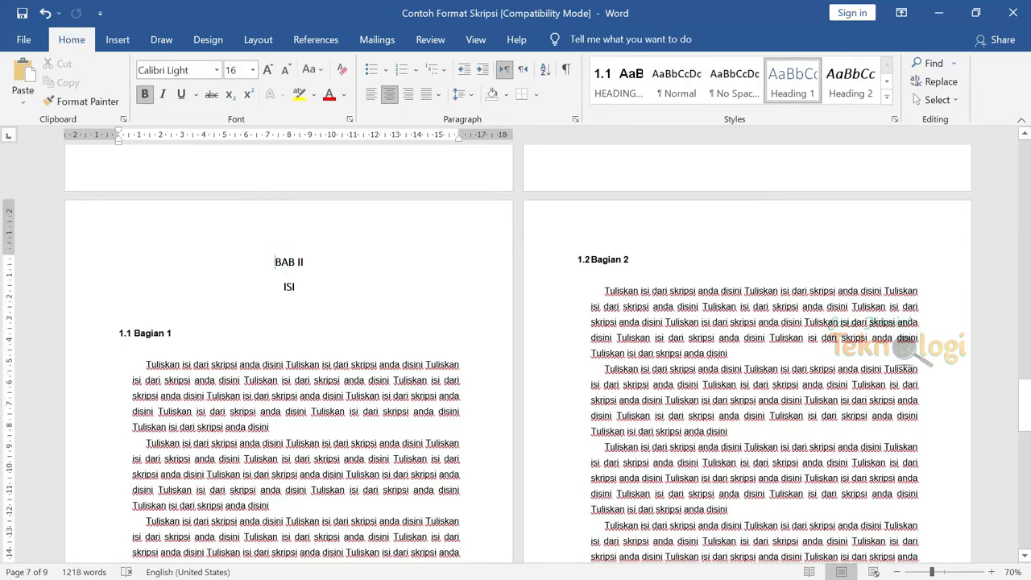
pyautogui.scroll(-12, 516, 351)
pyautogui.scroll(-6, 515, 352)
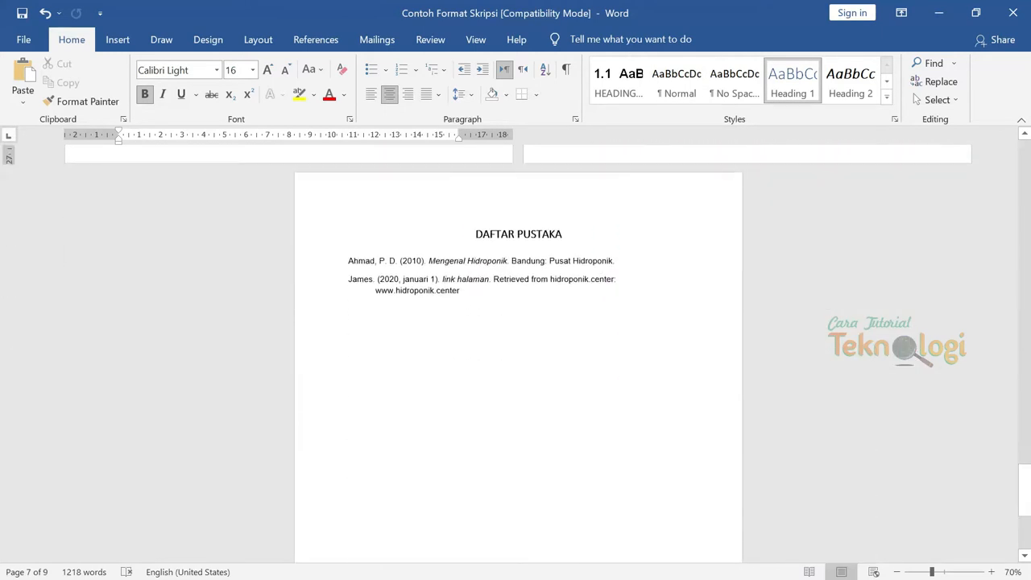
pyautogui.click(584, 319)
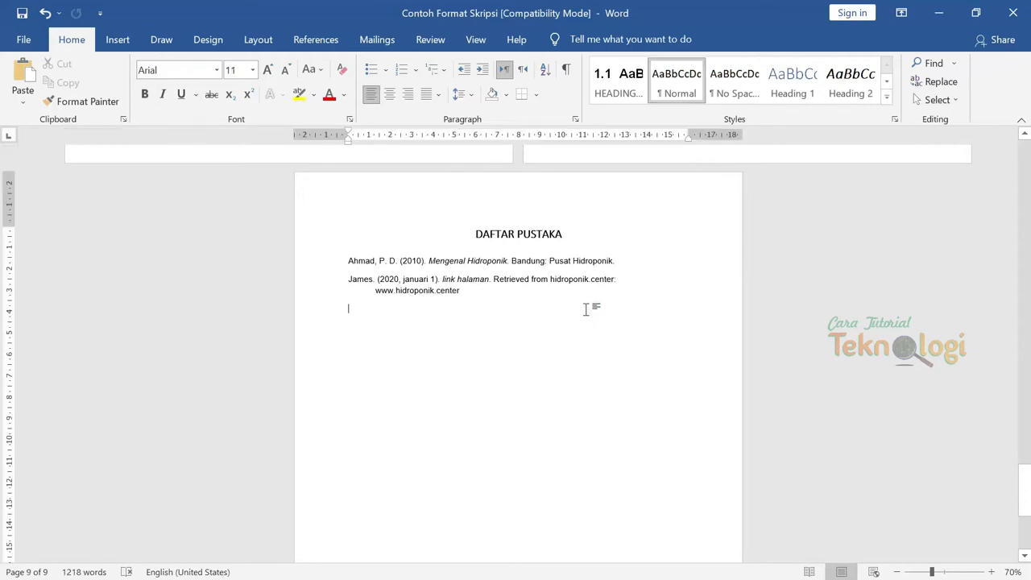
# Insert a Next Page section break directly before the LEMBAR PENGESAHAN heading.
pyautogui.scroll(20, 4, 484)
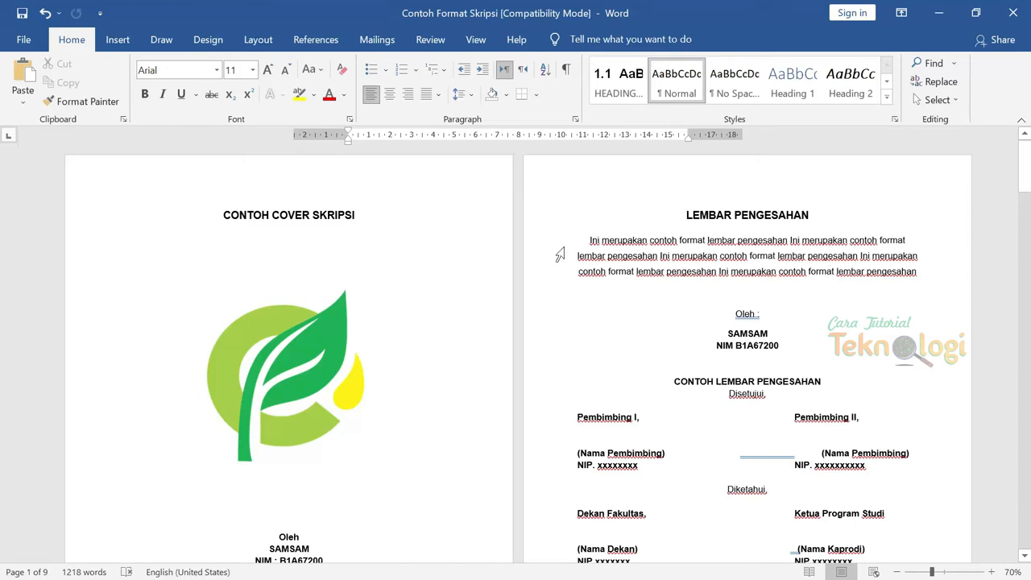
pyautogui.click(619, 197)
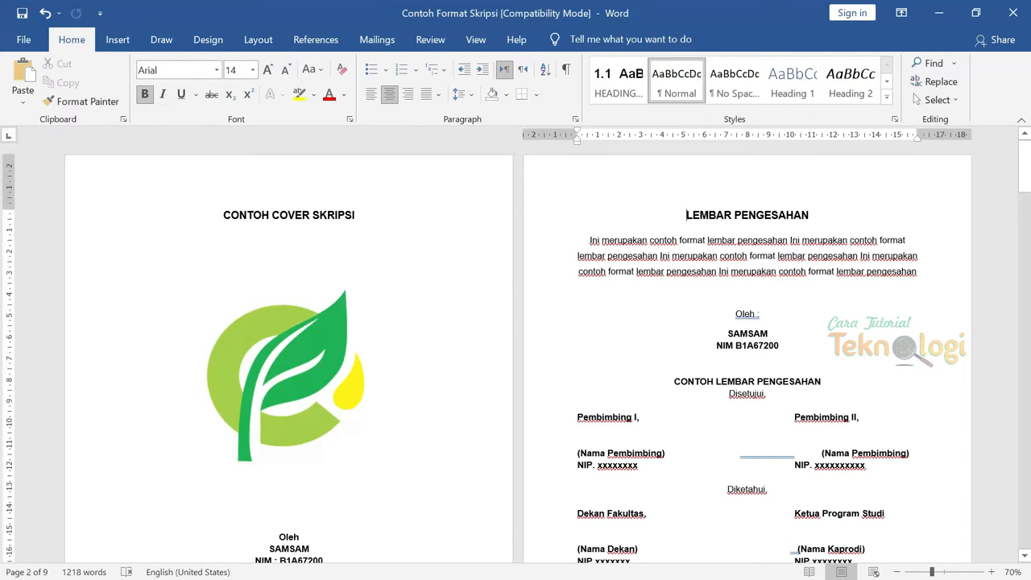
pyautogui.click(258, 41)
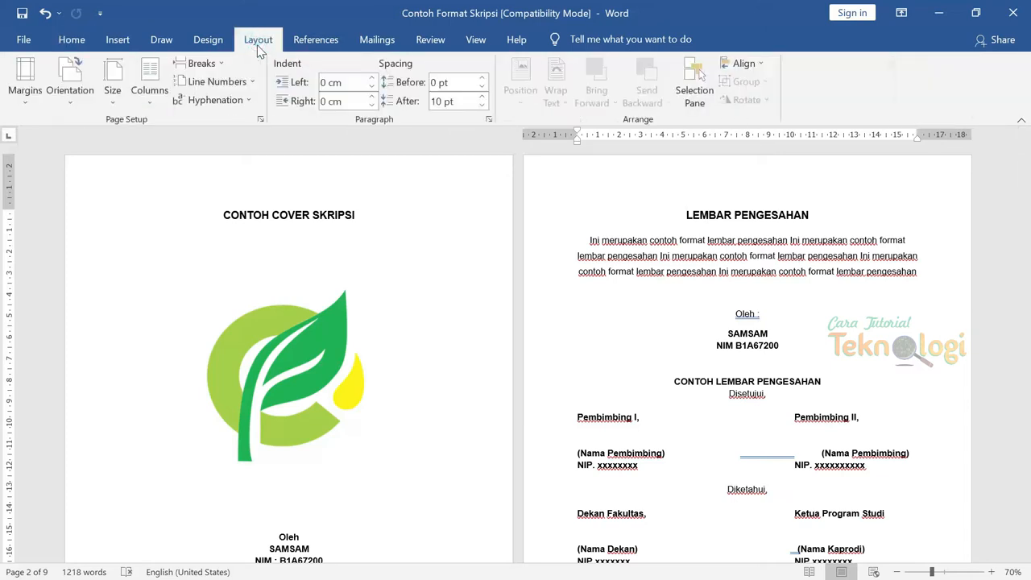
pyautogui.click(224, 64)
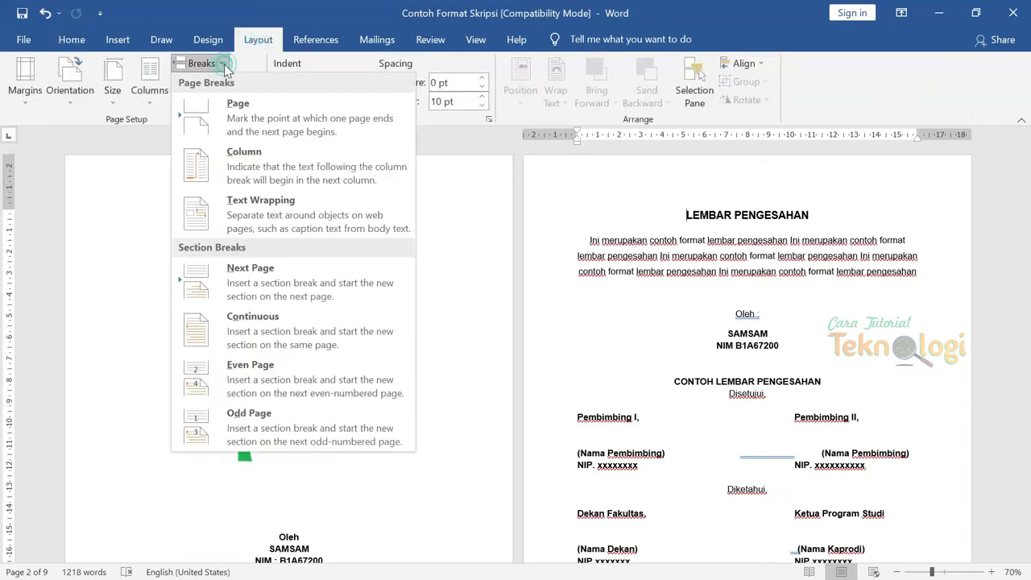
pyautogui.click(284, 275)
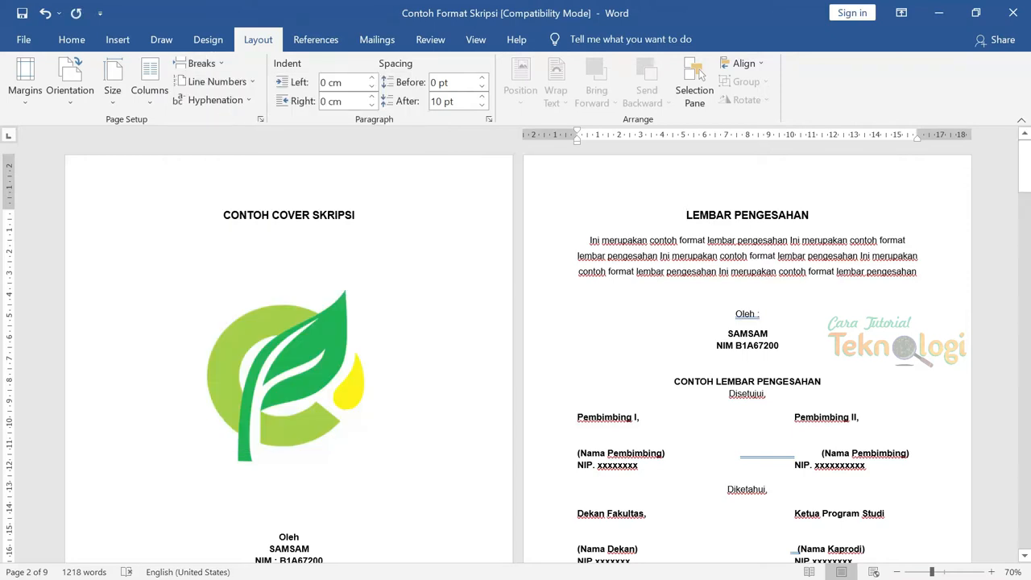
# Unlink the Section 2 header on the LEMBAR PENGESAHAN page from the previous section's header.
pyautogui.rightClick(282, 173)
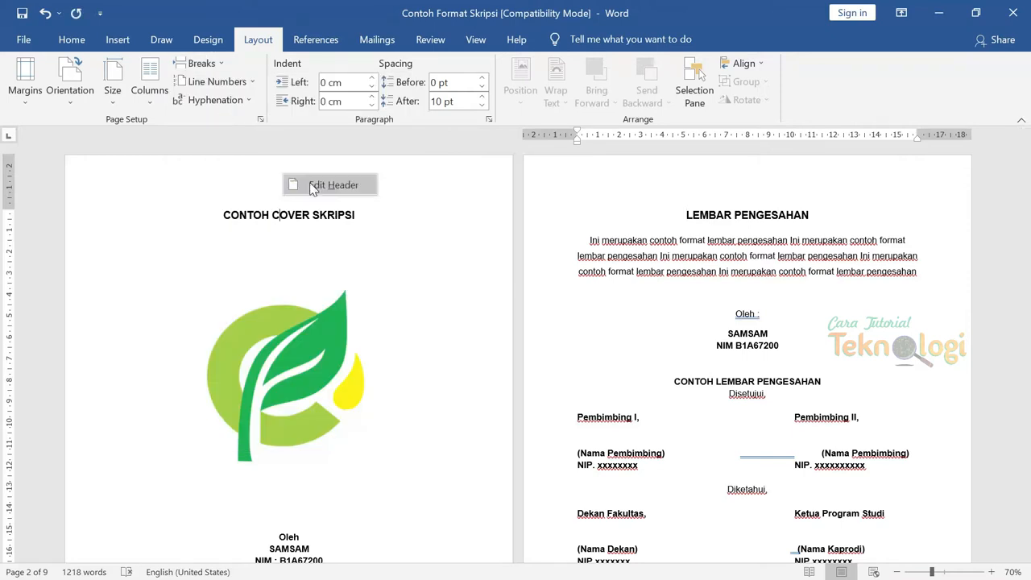
pyautogui.click(314, 185)
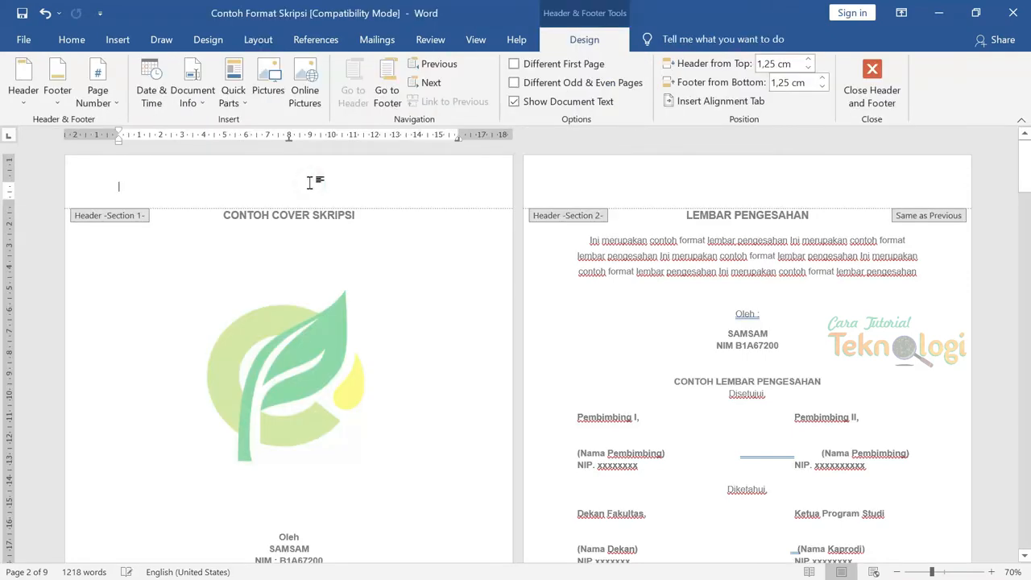
pyautogui.doubleClick(407, 264)
pyautogui.doubleClick(324, 185)
pyautogui.click(743, 176)
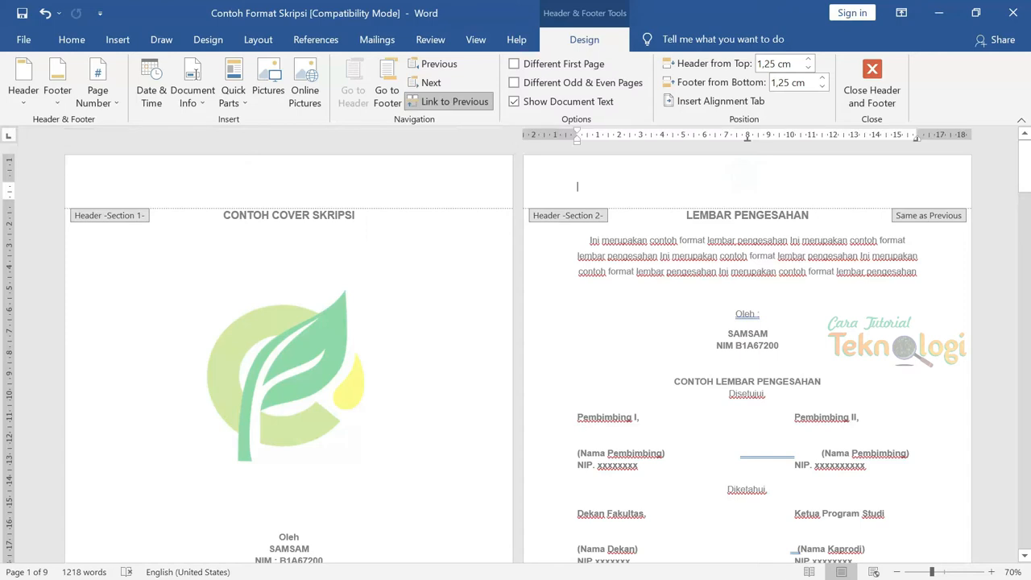
pyautogui.click(465, 102)
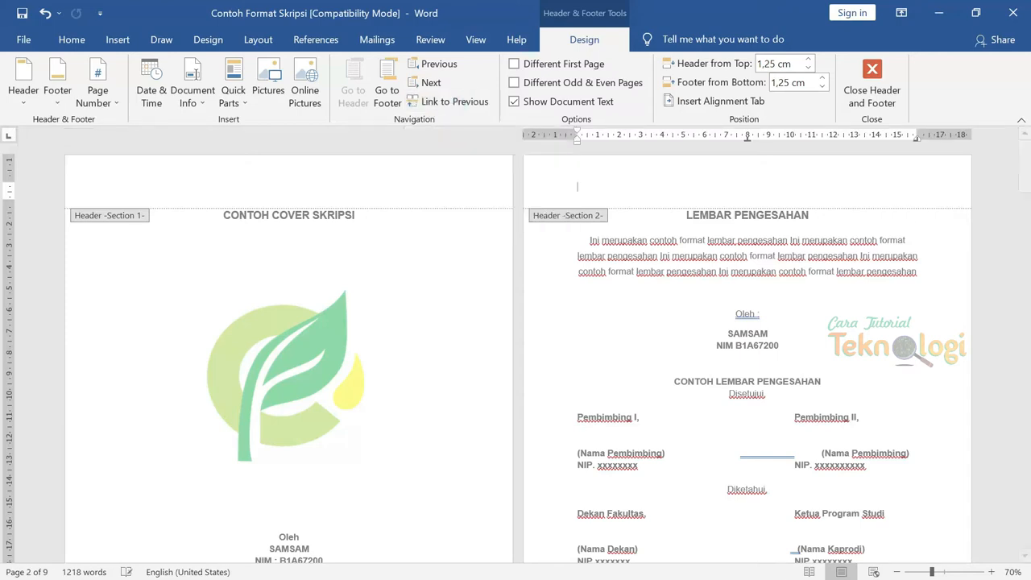
# Unlink the Section 2 footer on the LEMBAR PENGESAHAN page from the previous section's footer.
pyautogui.scroll(-3, 842, 298)
pyautogui.scroll(-5, 841, 298)
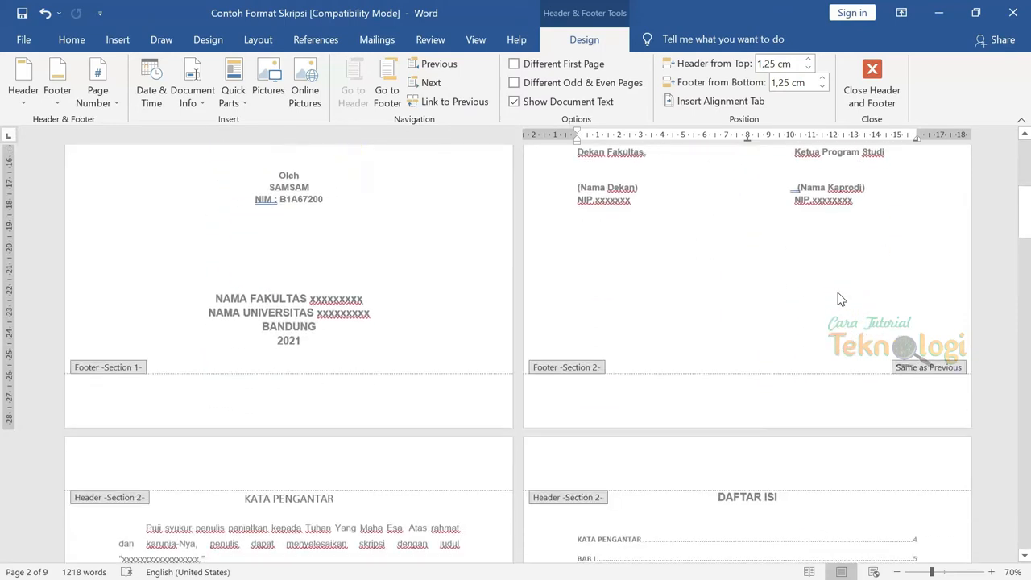
pyautogui.click(912, 385)
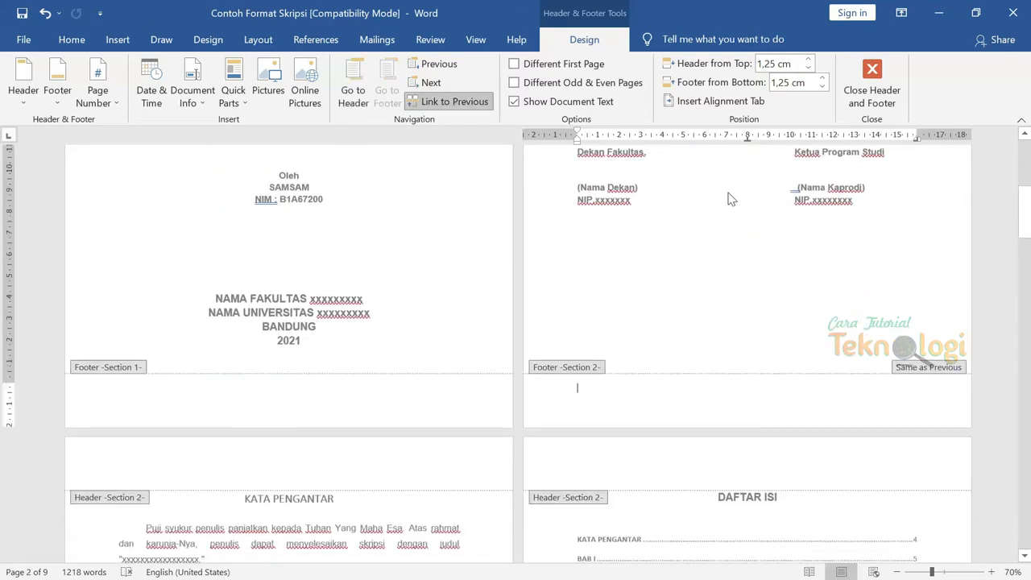
pyautogui.click(462, 103)
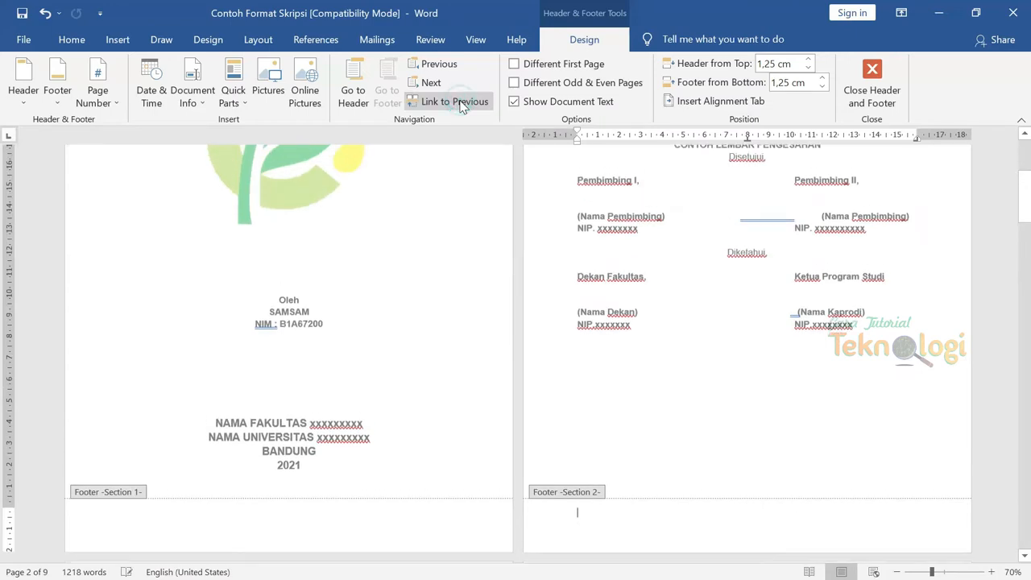
# Return to the body text, insert a Next Page section break directly before the BAB I heading, and delete the extra blank line.
pyautogui.scroll(-5, 709, 433)
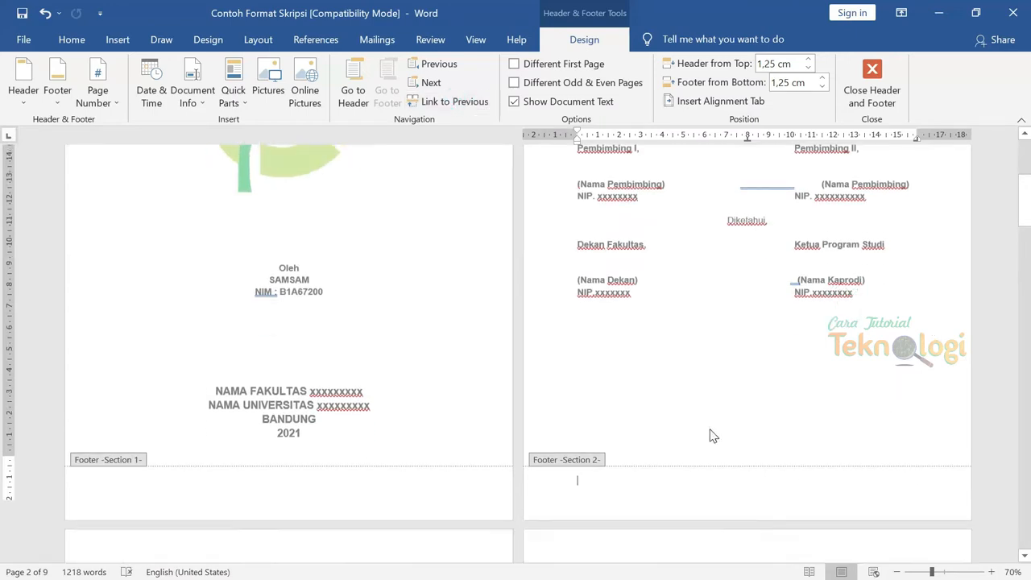
pyautogui.scroll(-2, 684, 363)
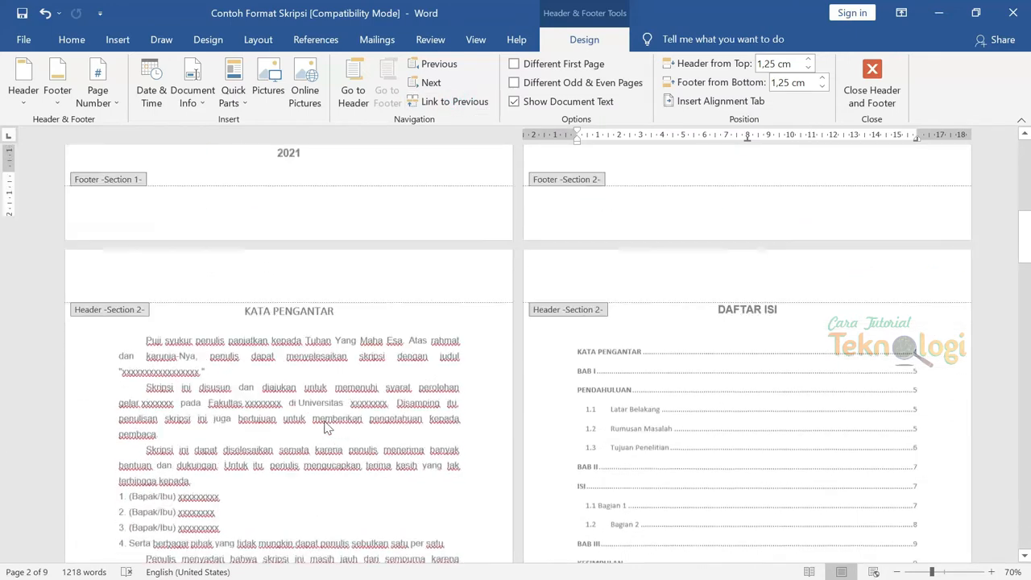
pyautogui.scroll(-9, 676, 359)
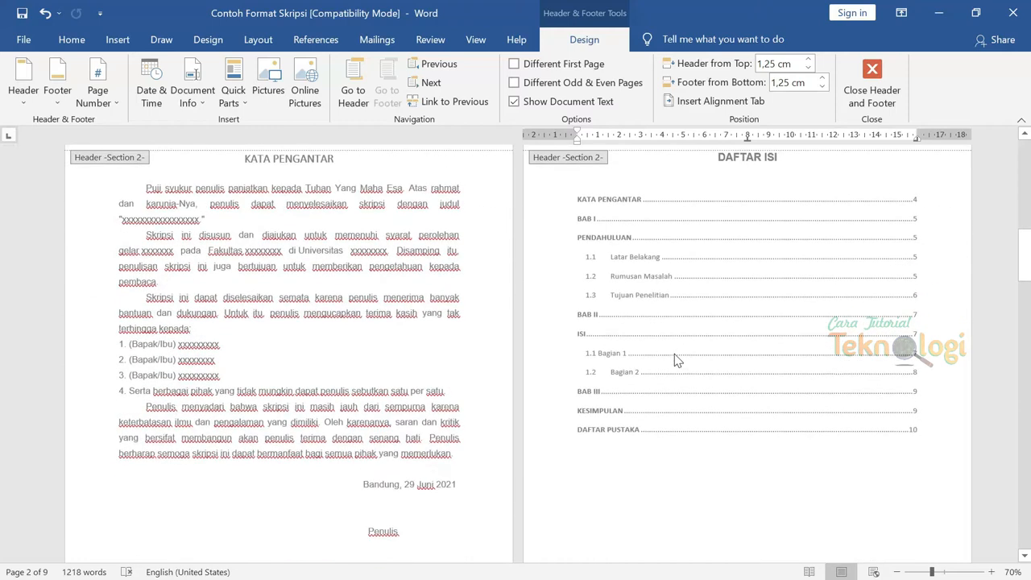
pyautogui.scroll(-5, 435, 294)
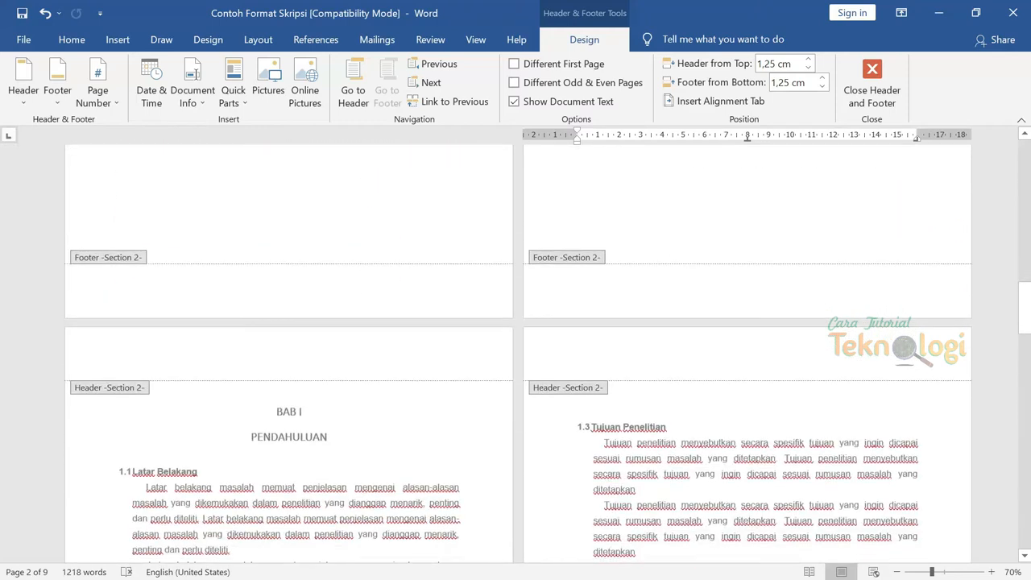
pyautogui.doubleClick(421, 269)
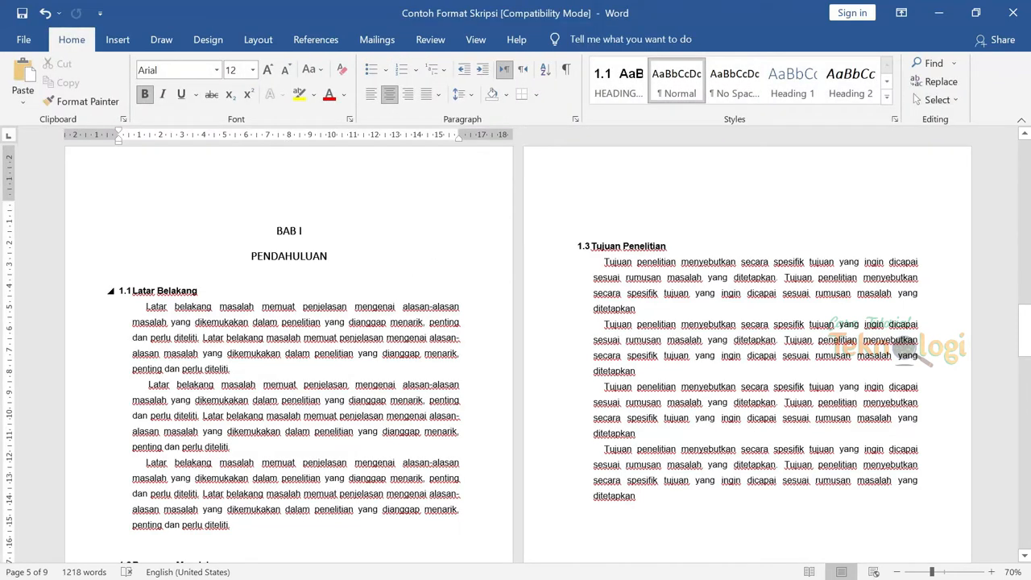
pyautogui.scroll(1, 361, 322)
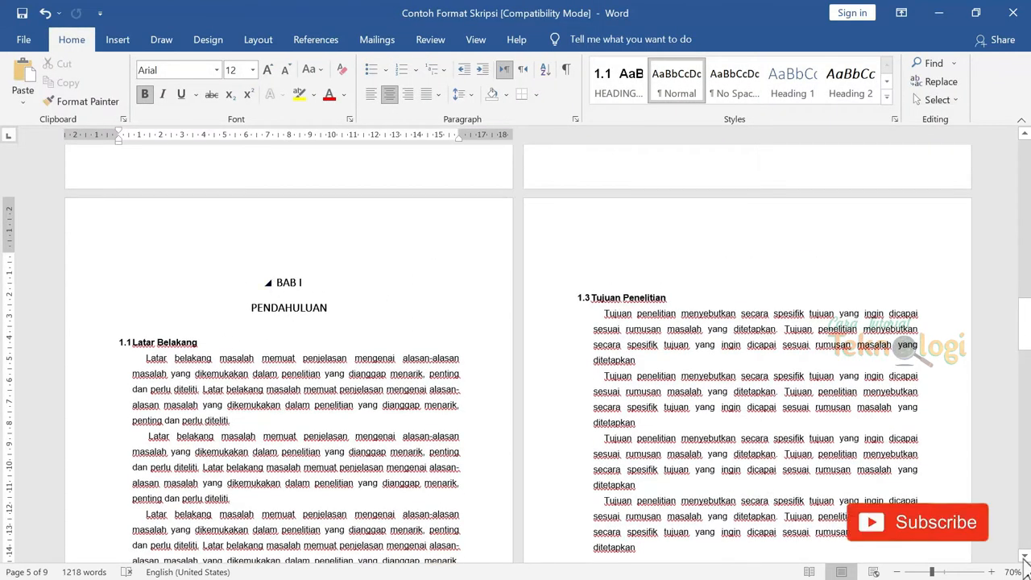
pyautogui.click(282, 282)
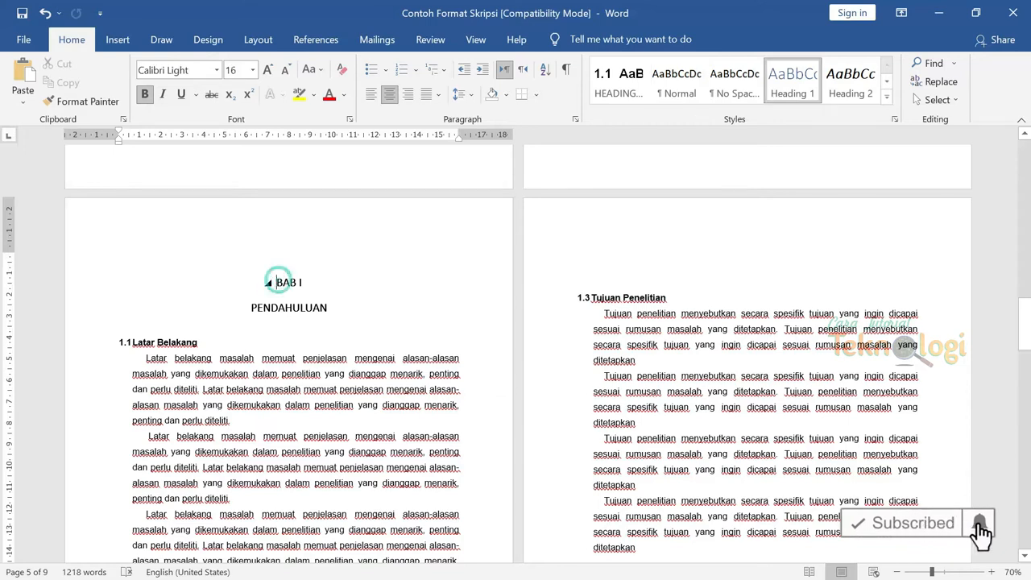
pyautogui.click(258, 39)
pyautogui.click(201, 63)
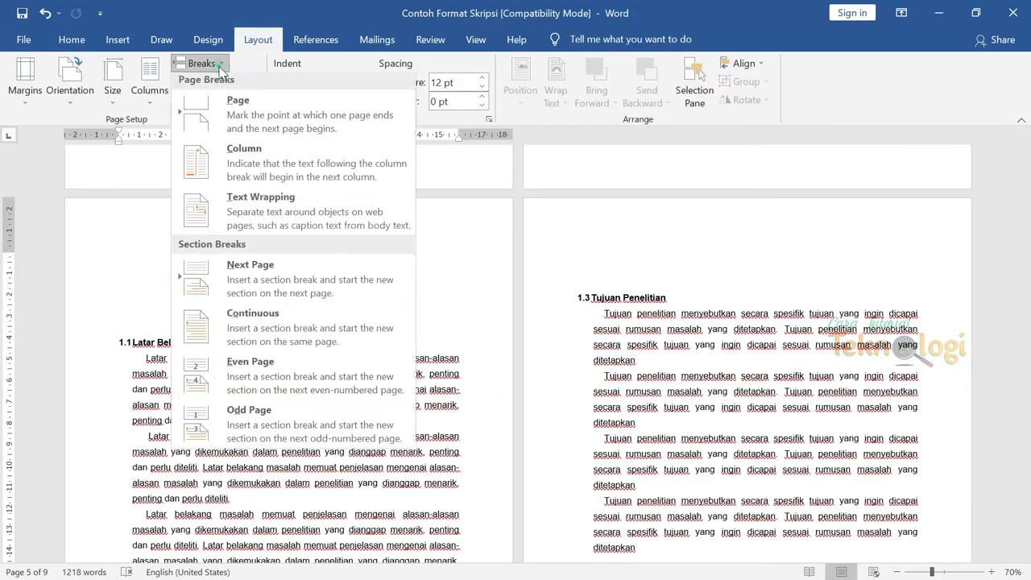
pyautogui.click(249, 273)
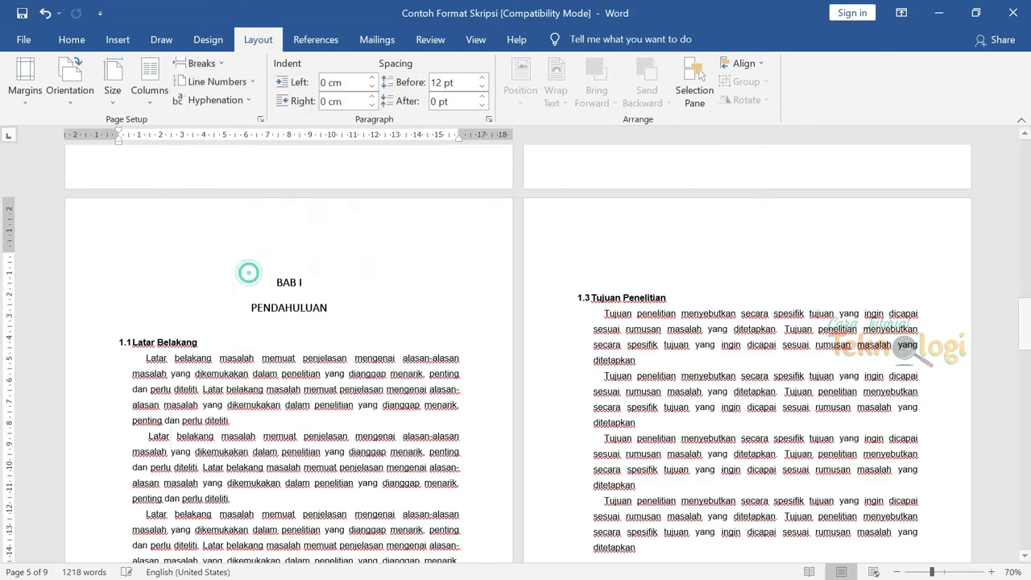
pyautogui.click(249, 273)
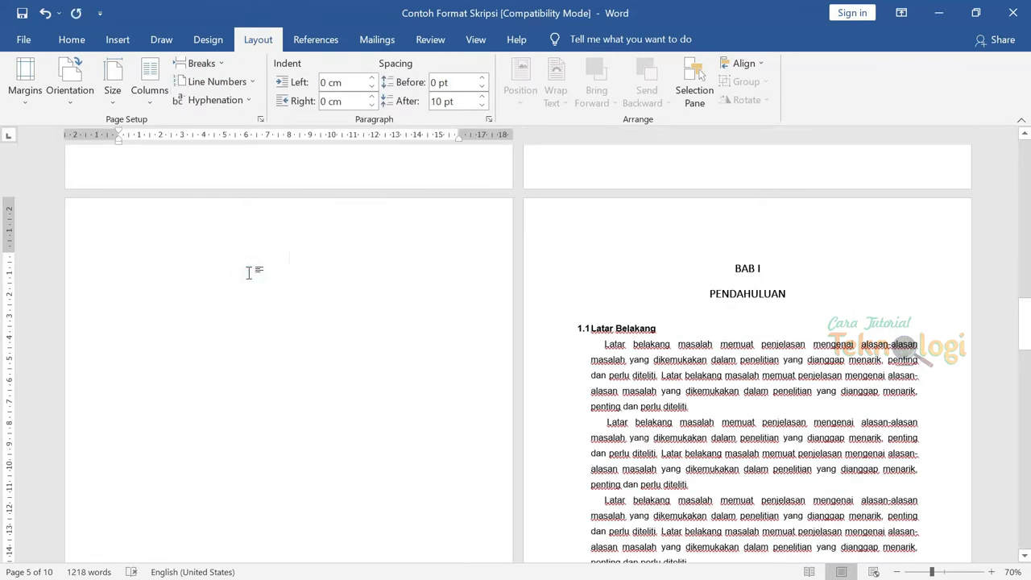
pyautogui.press('BackSpace')
# Unlink both the header and the footer of Section 3, starting at BAB I, from the previous section.
pyautogui.doubleClick(249, 273)
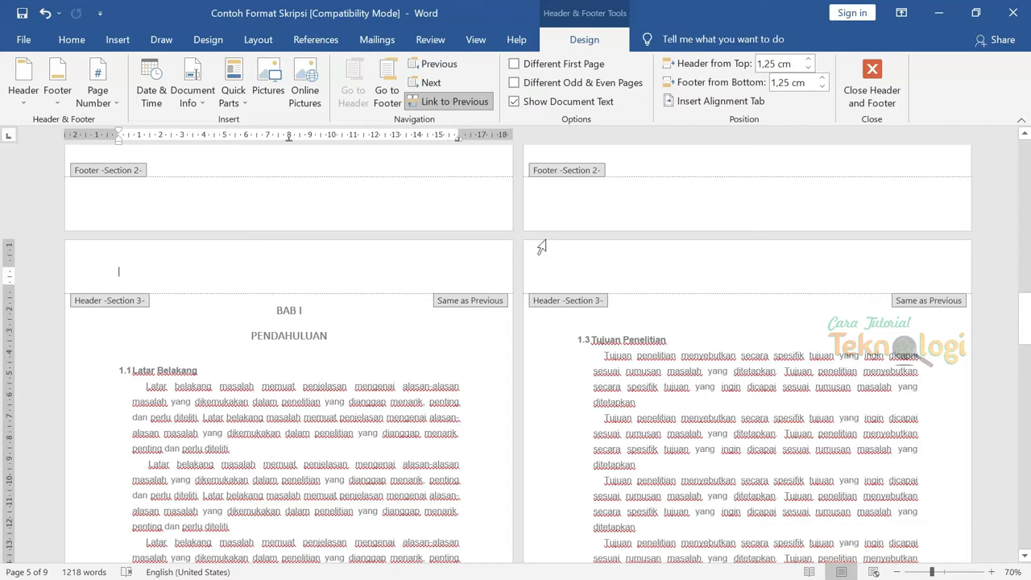
pyautogui.click(470, 102)
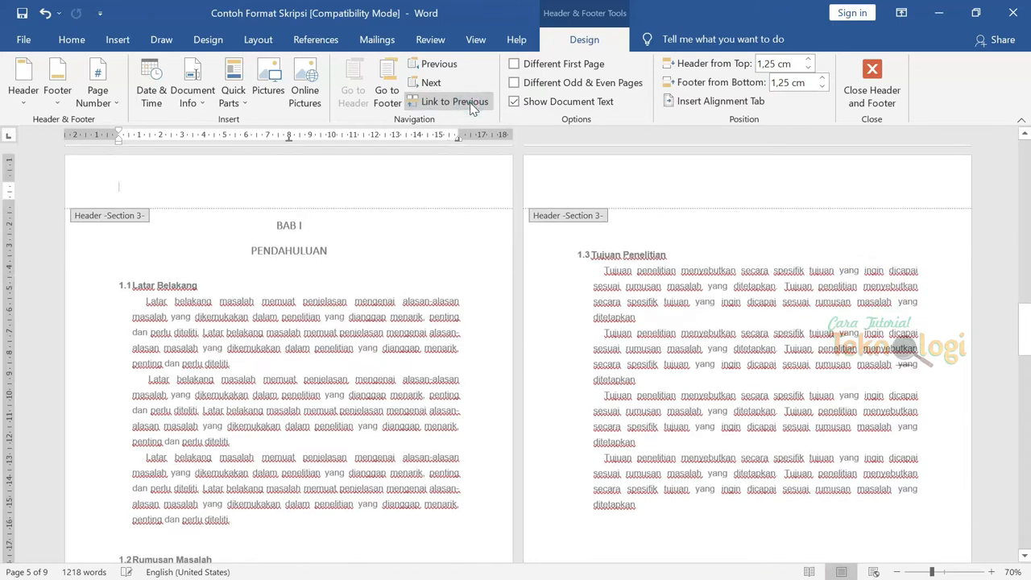
pyautogui.scroll(-10, 424, 338)
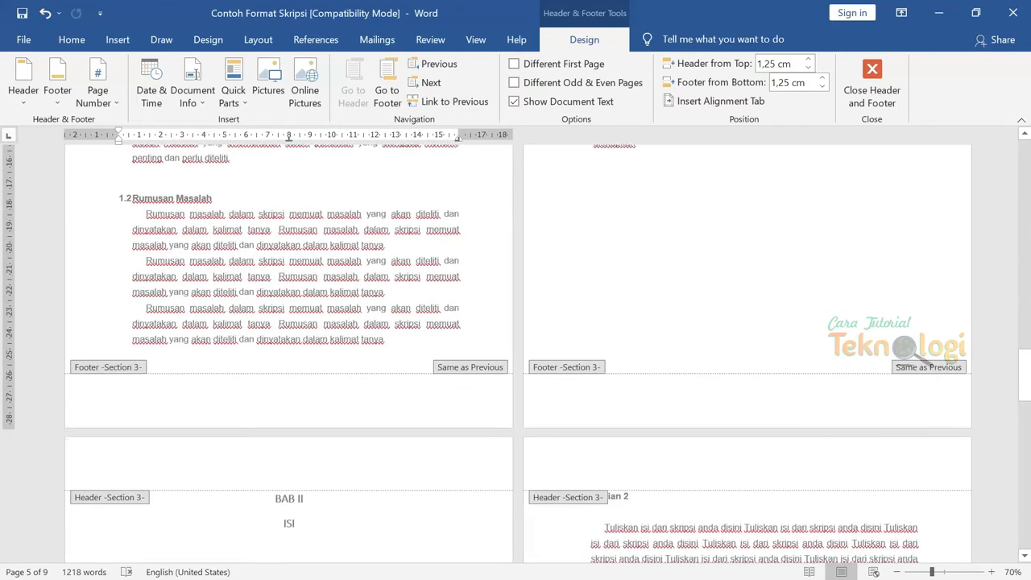
pyautogui.click(448, 401)
pyautogui.click(440, 103)
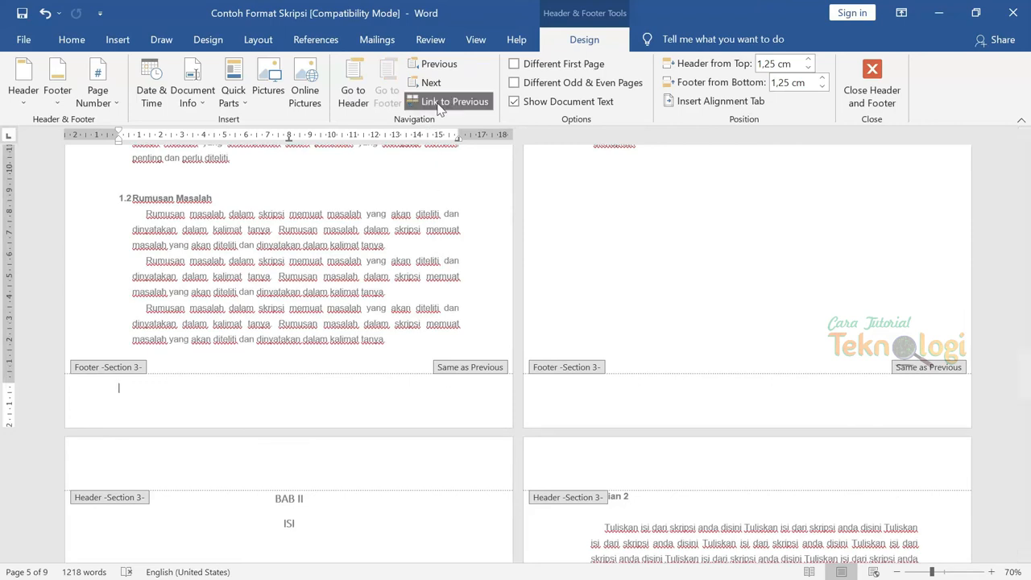
# Give the first page of Section 3 (BAB I) a different header and footer from the section's remaining pages.
pyautogui.scroll(15, 246, 389)
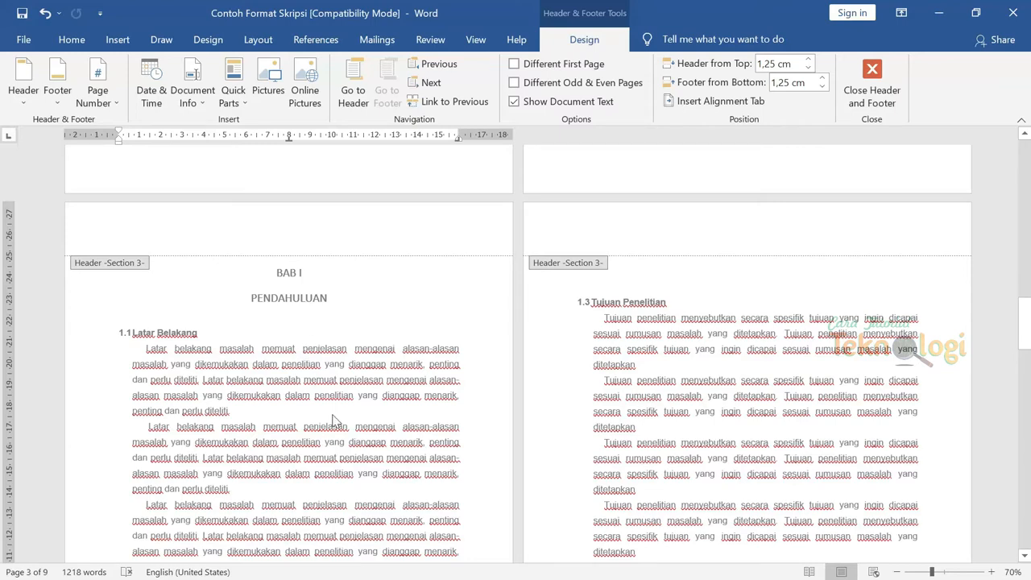
pyautogui.scroll(-8, 334, 421)
pyautogui.scroll(4, 334, 420)
pyautogui.scroll(4, 335, 420)
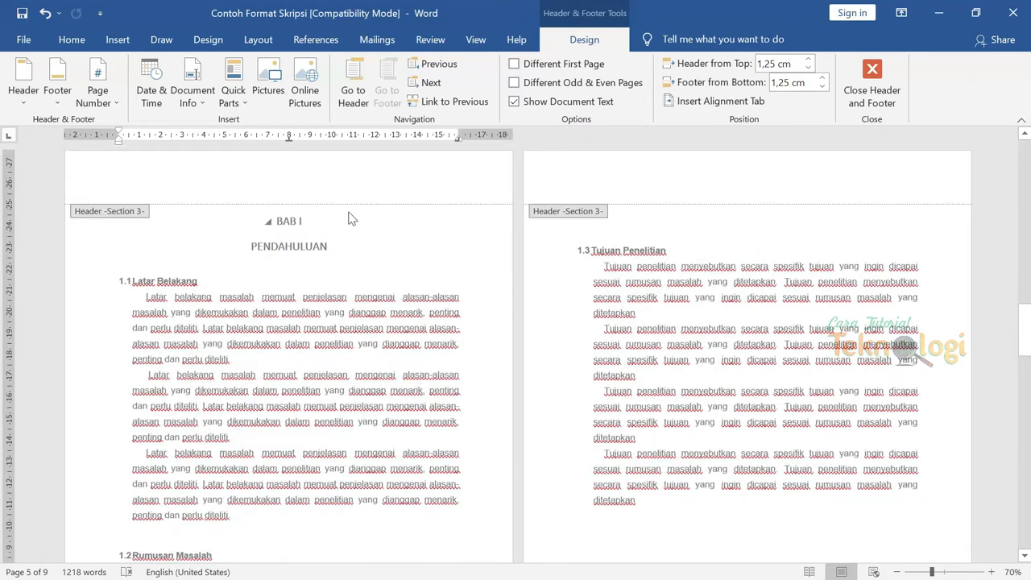
pyautogui.scroll(-3, 350, 459)
pyautogui.scroll(-4, 350, 460)
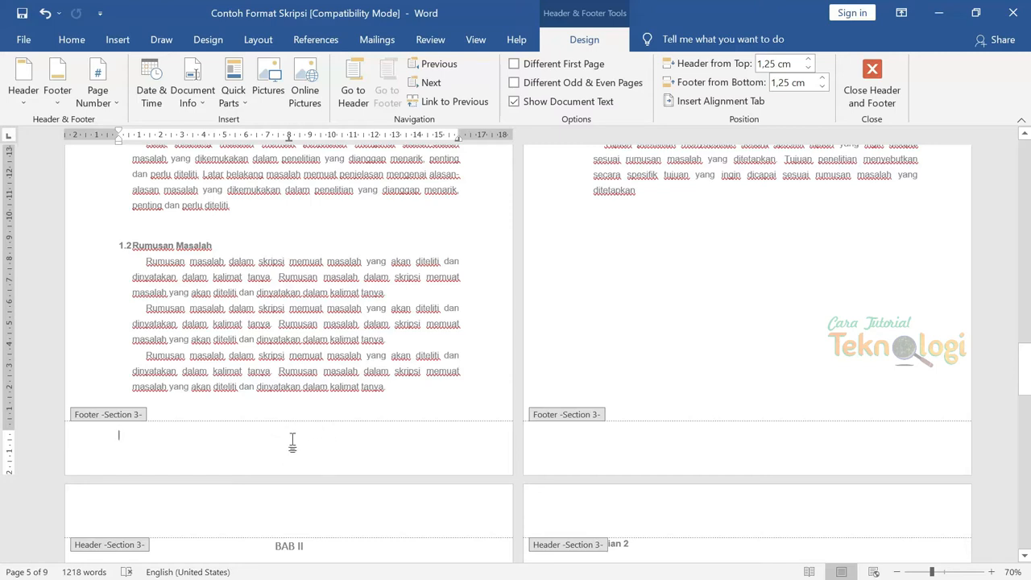
pyautogui.scroll(10, 727, 379)
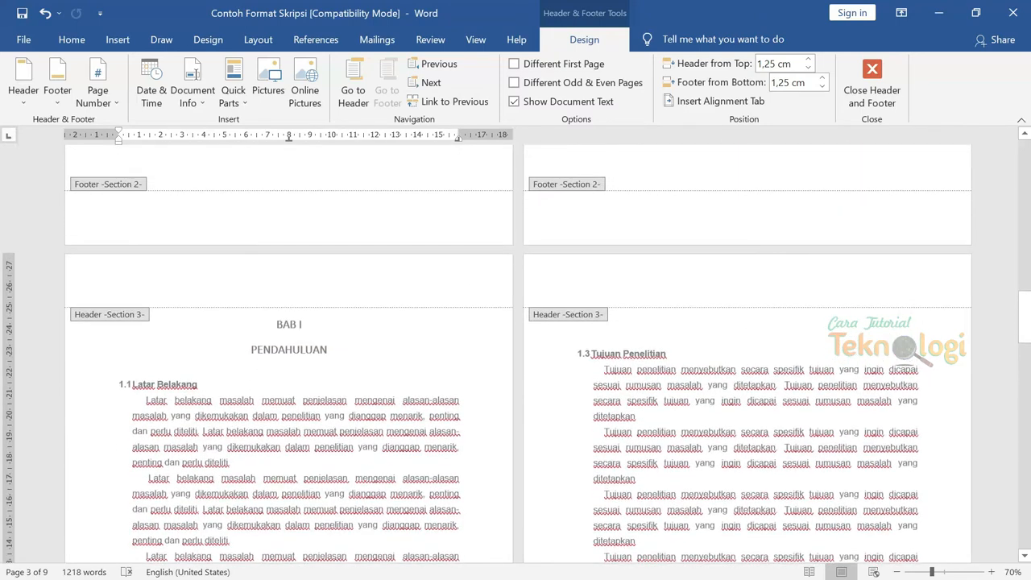
pyautogui.click(578, 286)
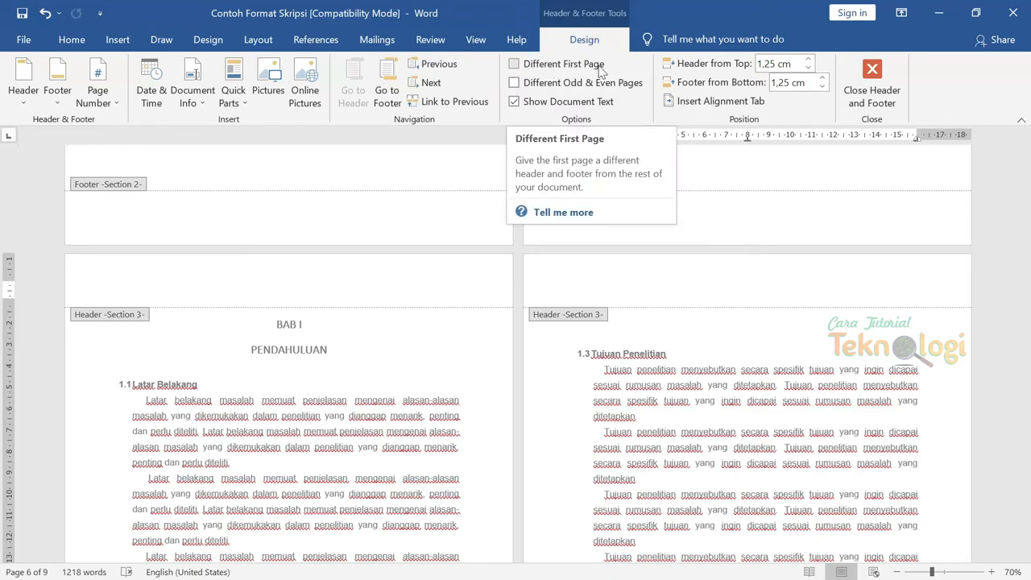
pyautogui.click(514, 64)
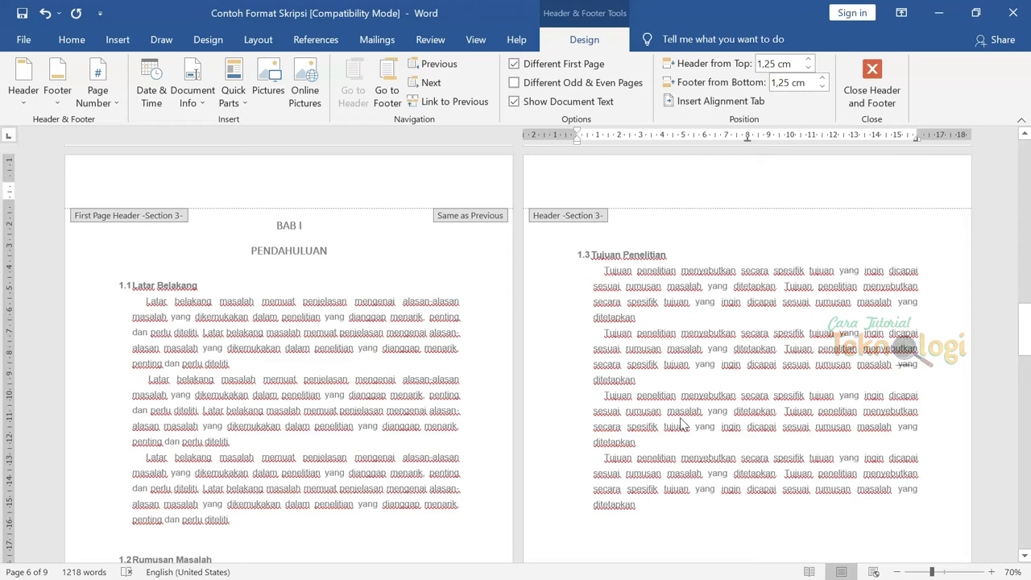
# Return to the body text and insert a Next Page section break directly before the BAB II heading.
pyautogui.scroll(-4, 681, 424)
pyautogui.scroll(3, 681, 424)
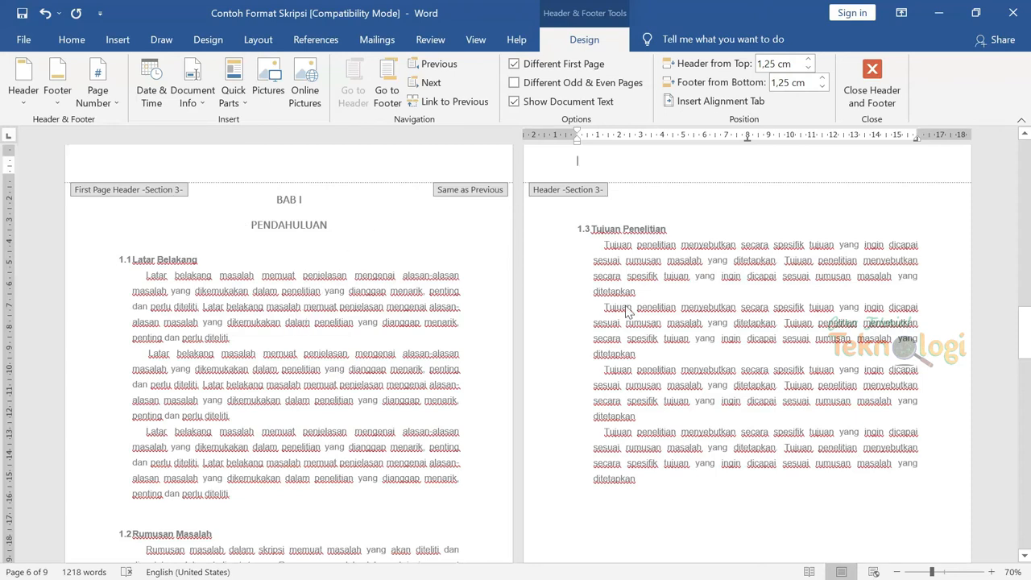
pyautogui.scroll(-12, 628, 312)
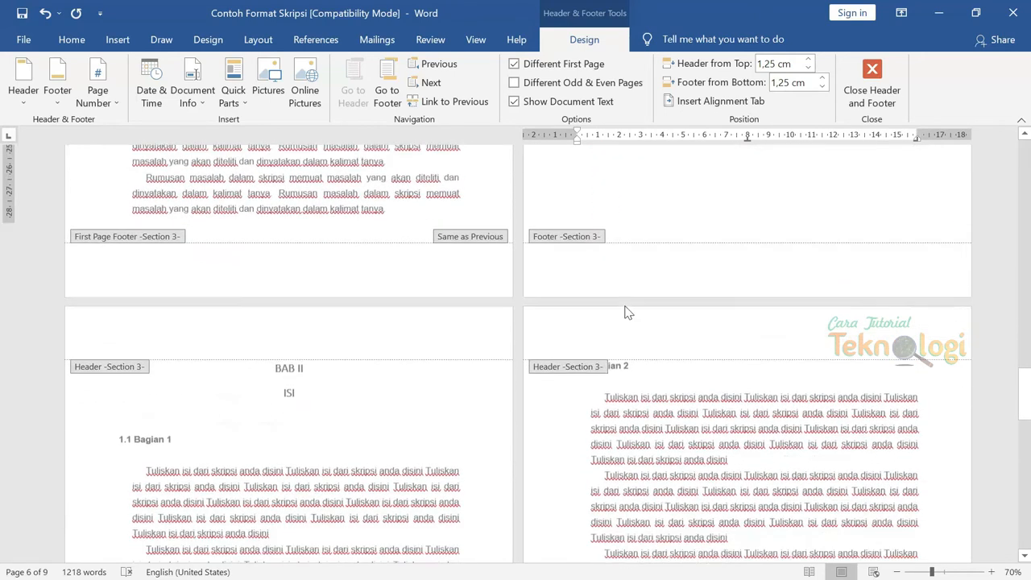
pyautogui.doubleClick(373, 359)
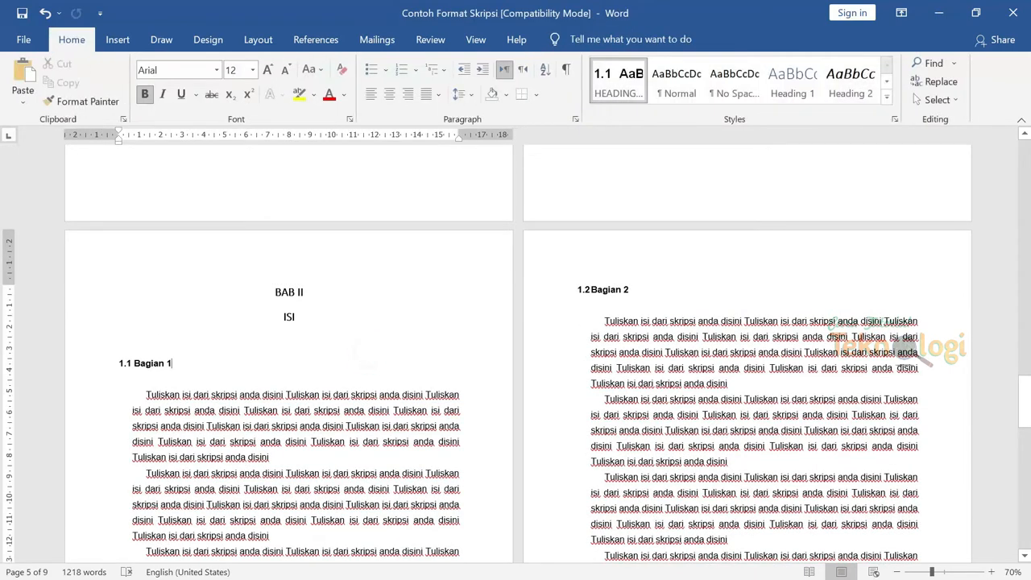
pyautogui.click(282, 293)
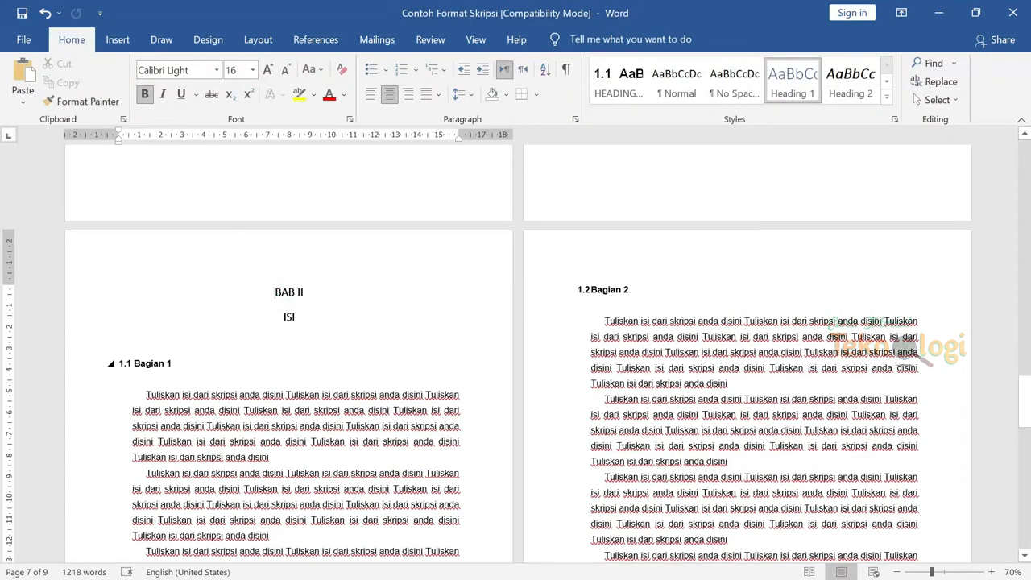
pyautogui.click(258, 40)
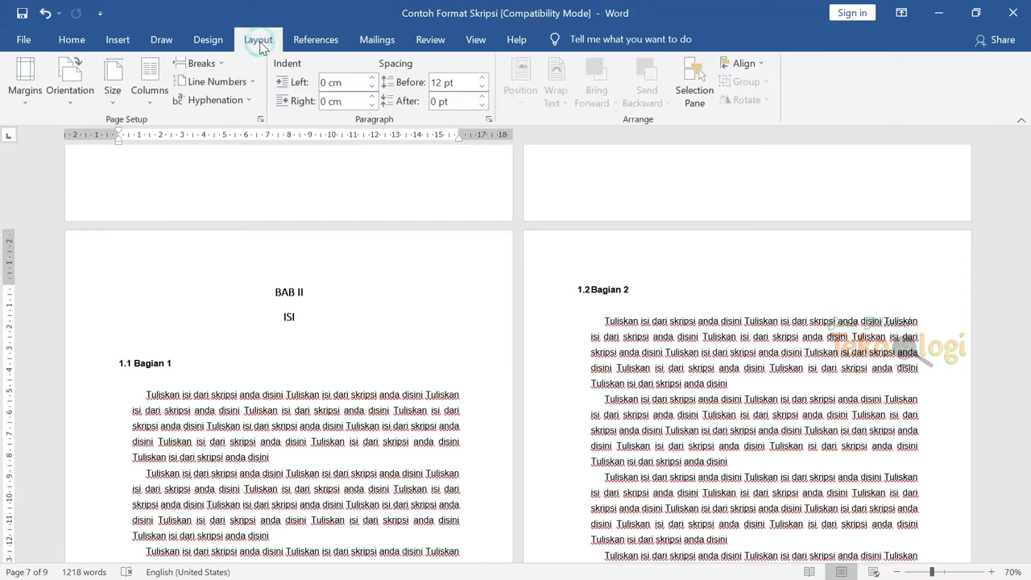
pyautogui.click(224, 63)
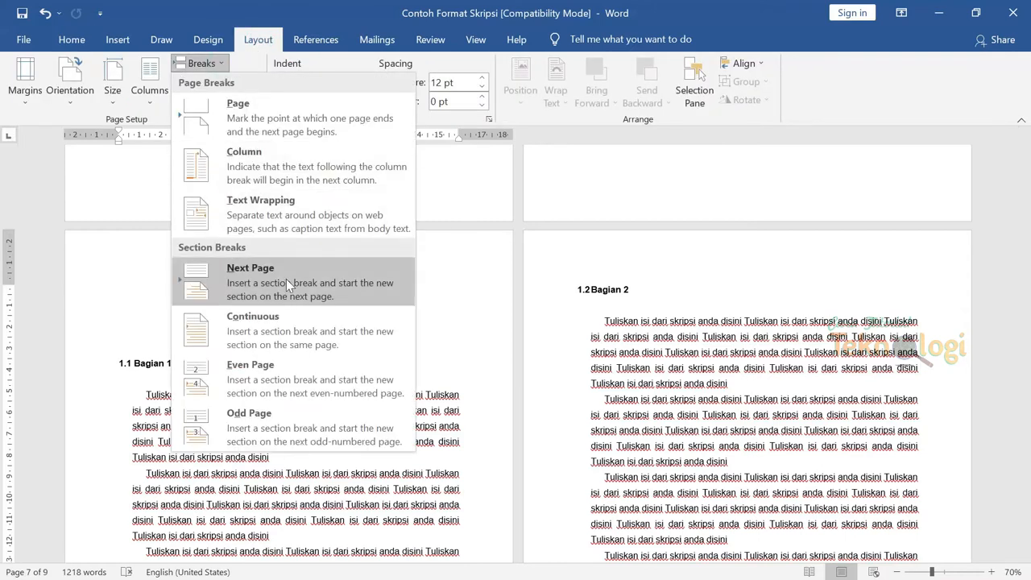
pyautogui.click(286, 278)
# Open header and footer editing and unlink the first-page footer and first-page header of Section 3 (BAB I) from the previous section.
pyautogui.doubleClick(287, 267)
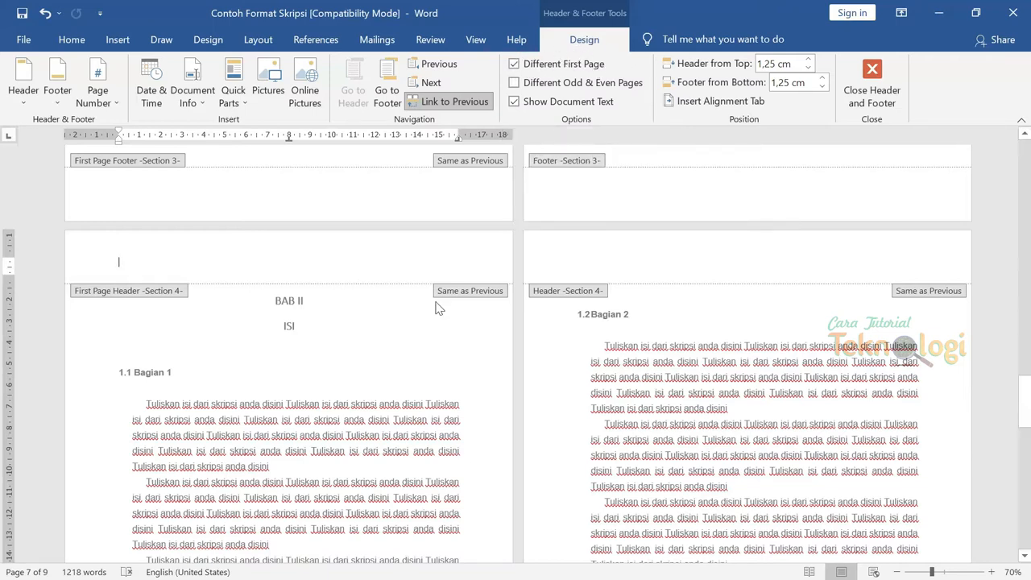
pyautogui.scroll(4, 441, 324)
pyautogui.scroll(1, 441, 324)
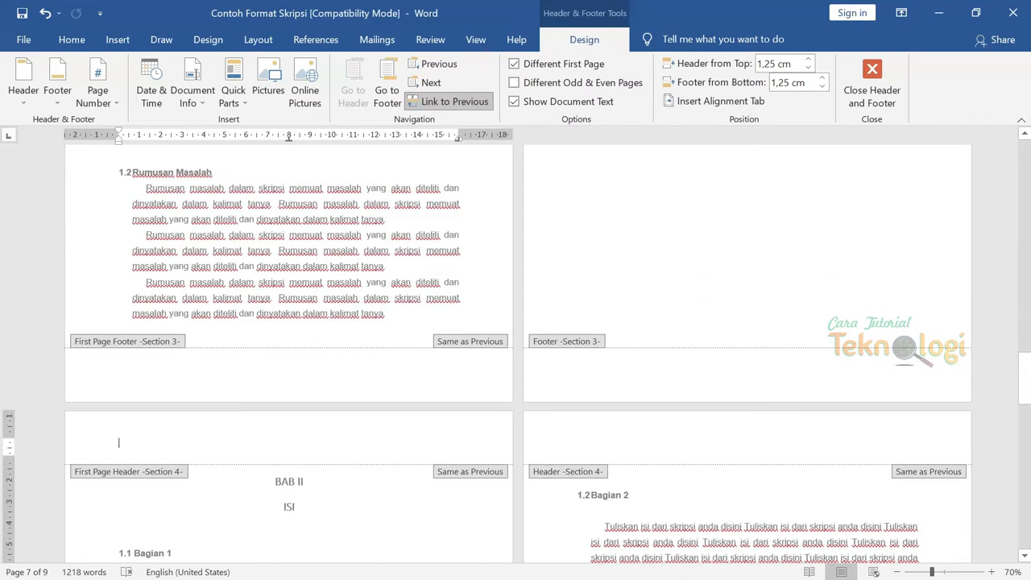
pyautogui.scroll(-4, 451, 369)
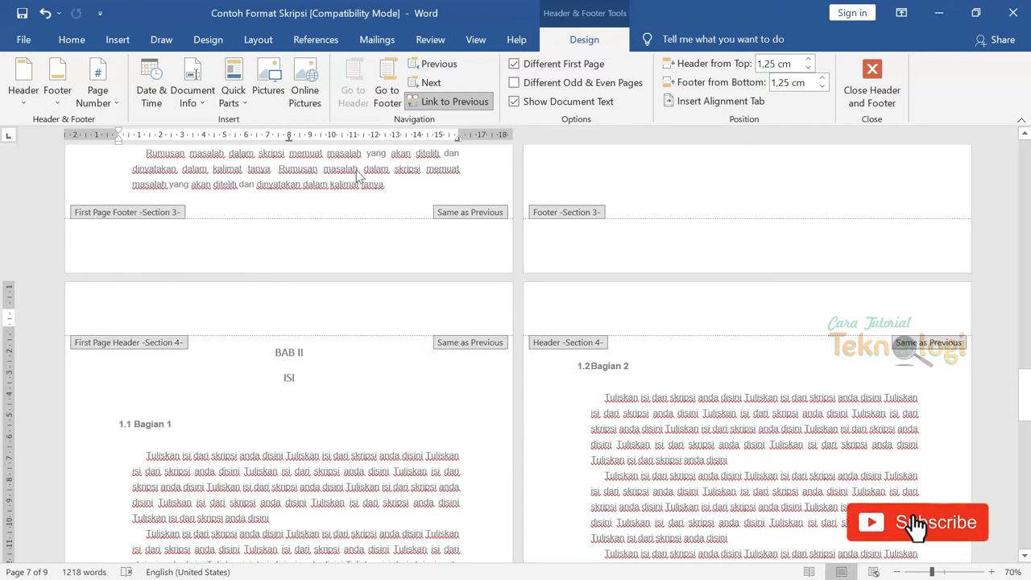
pyautogui.click(403, 247)
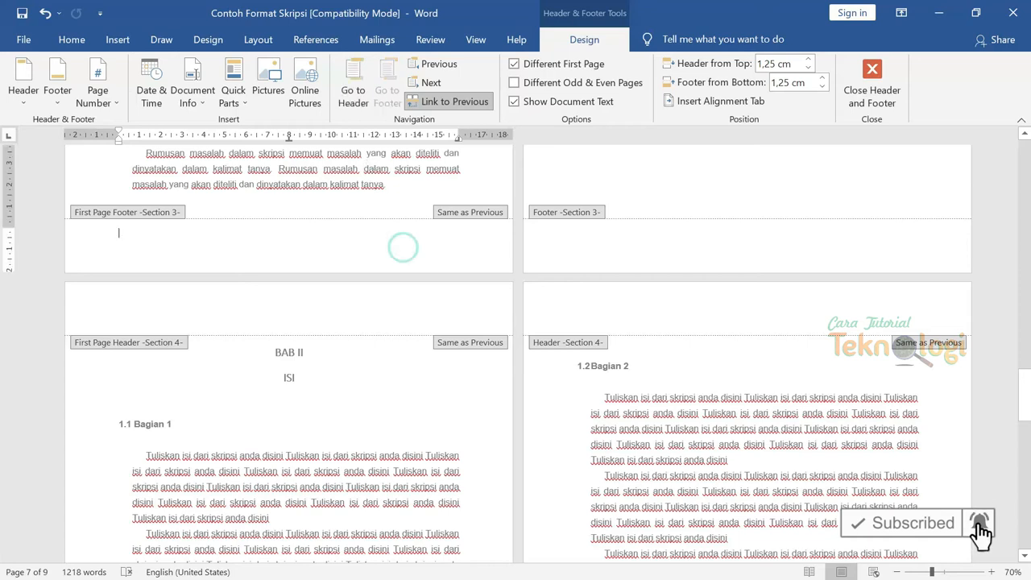
pyautogui.click(454, 102)
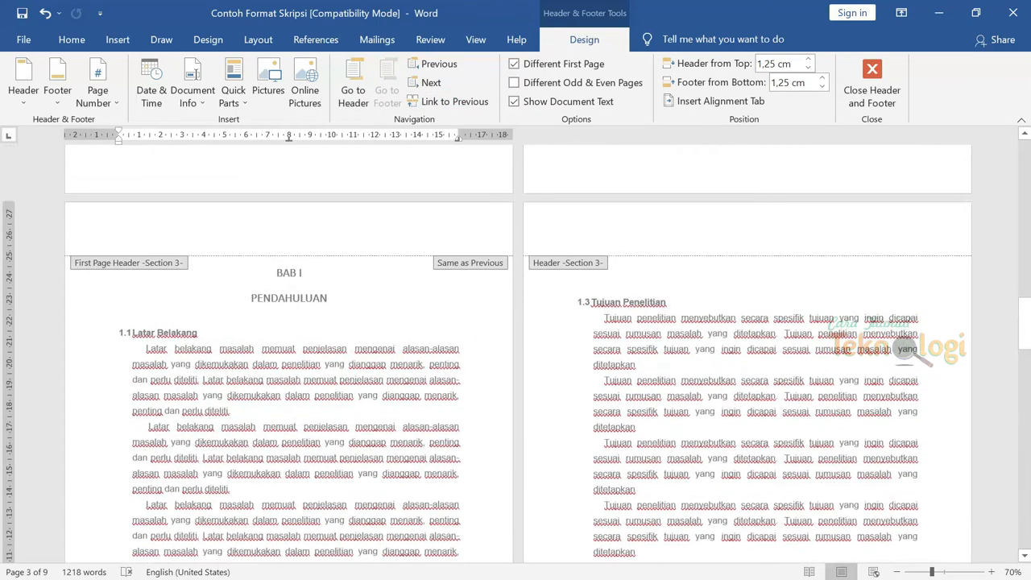
pyautogui.click(460, 230)
pyautogui.click(464, 103)
# Return to the body text and insert a Next Page section break directly before the DAFTAR PUSTAKA heading.
pyautogui.scroll(-10, 456, 342)
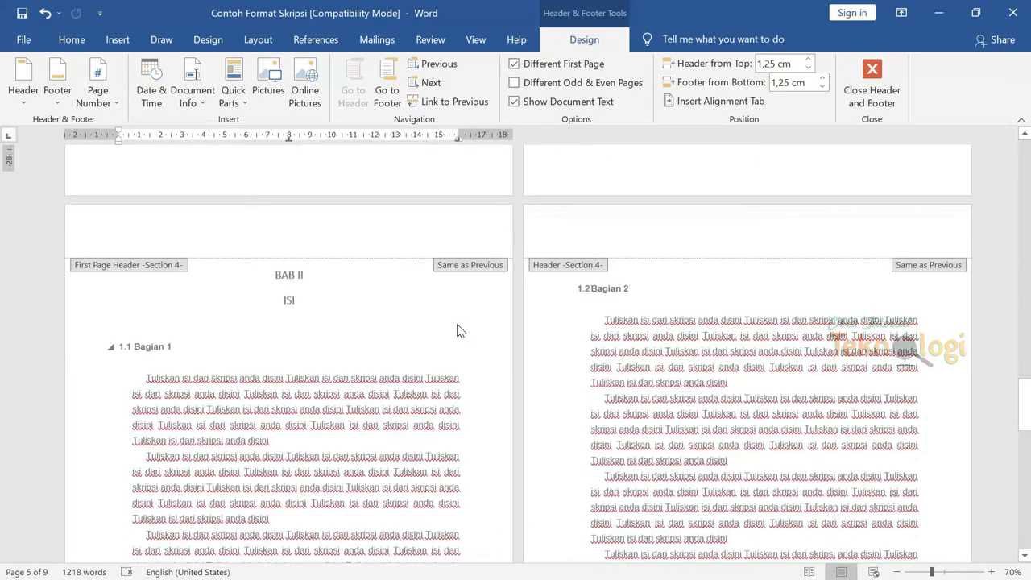
pyautogui.scroll(-5, 457, 326)
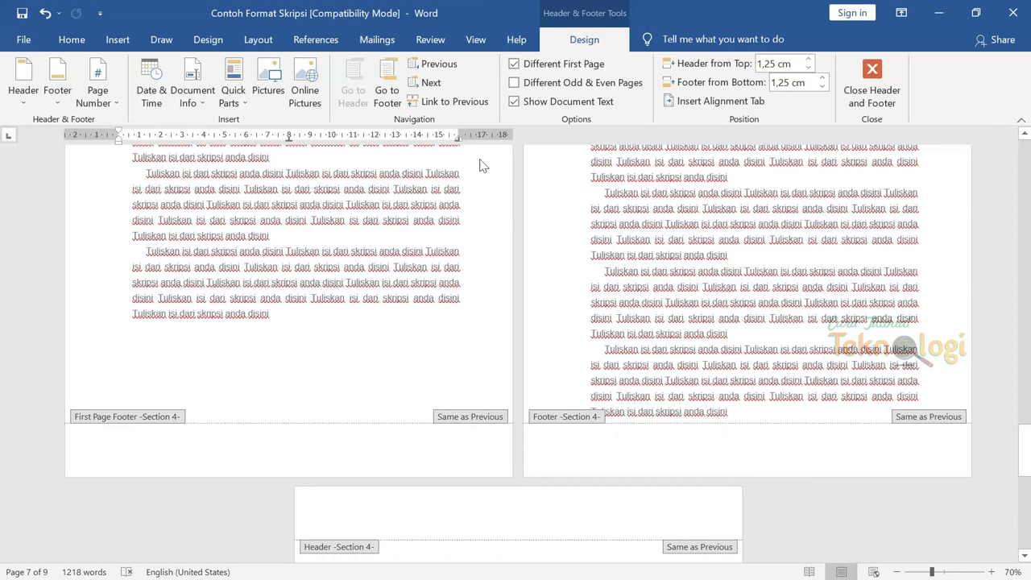
pyautogui.scroll(-5, 659, 331)
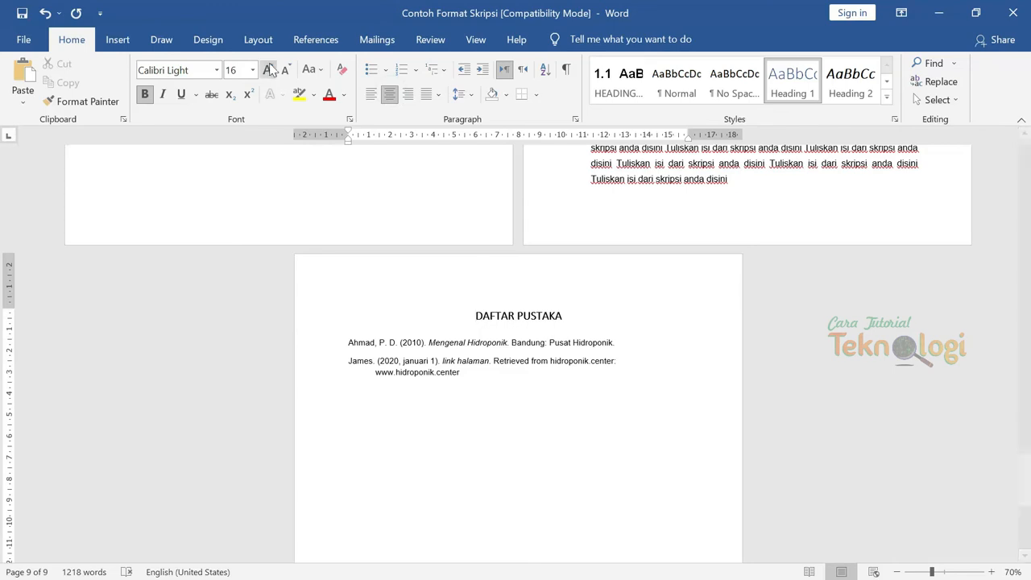
pyautogui.click(259, 40)
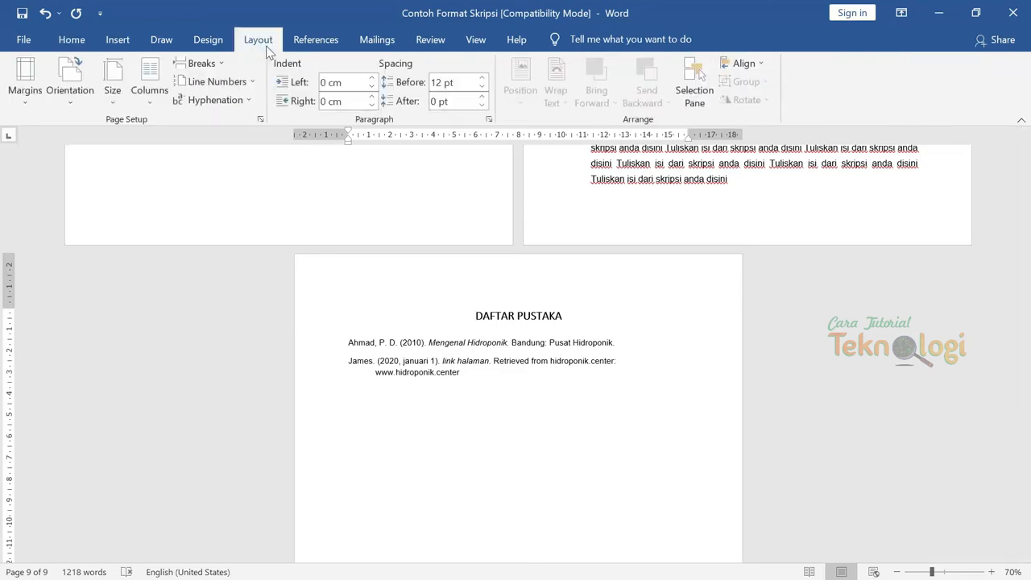
pyautogui.click(220, 65)
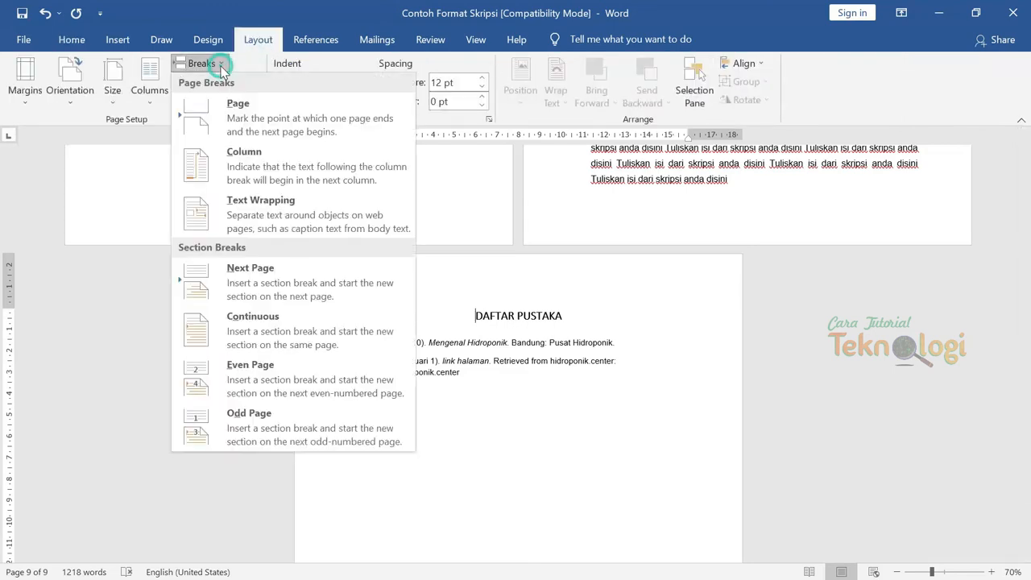
pyautogui.click(248, 282)
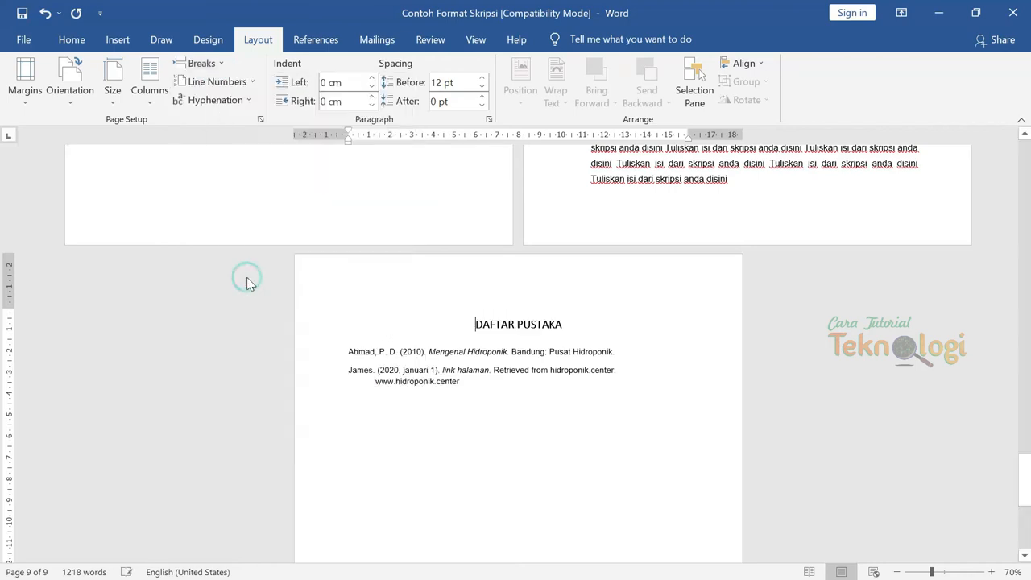
# Unlink the first-page header and first-page footer of Section 5 (DAFTAR PUSTAKA) from the previous section, and leave header and footer editing.
pyautogui.doubleClick(459, 287)
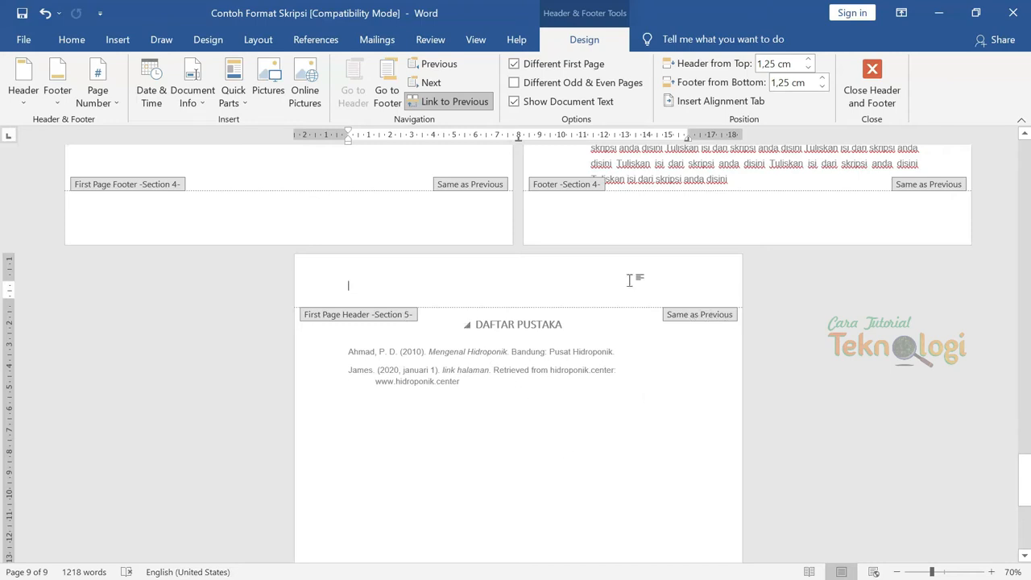
pyautogui.click(455, 102)
pyautogui.scroll(-5, 668, 384)
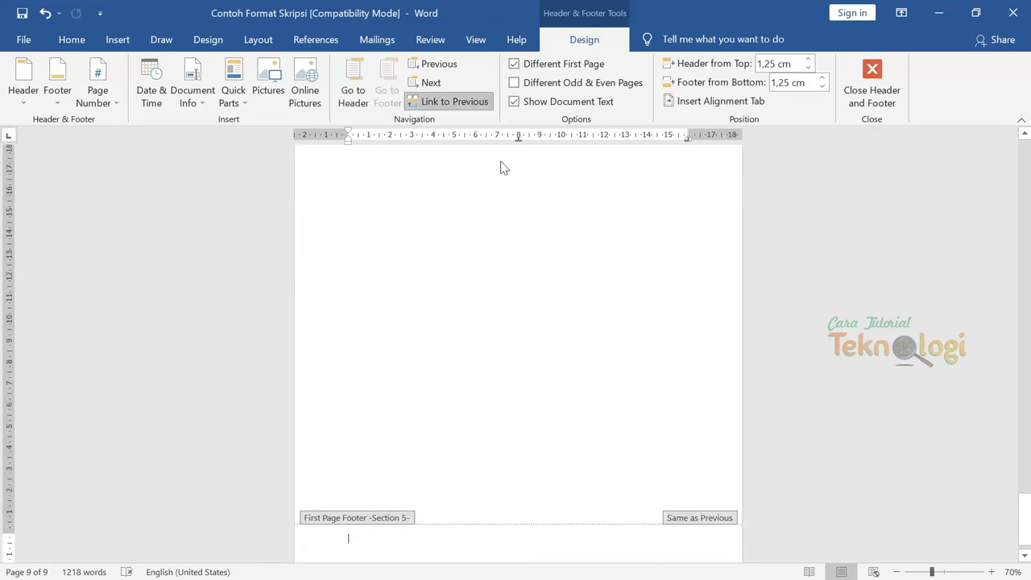
pyautogui.click(472, 103)
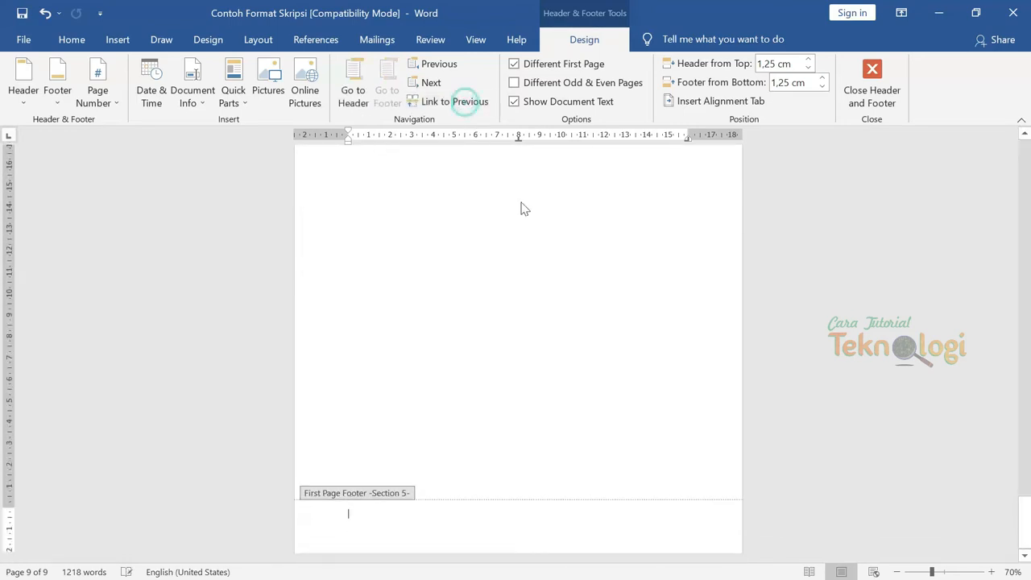
pyautogui.doubleClick(778, 285)
# Insert a centred Plain Number 2 page number at the bottom of the page in the Section 2 footer, on the LEMBAR PENGESAHAN page.
pyautogui.scroll(3, 530, 395)
pyautogui.moveTo(1025, 479); pyautogui.dragTo(995, 137)
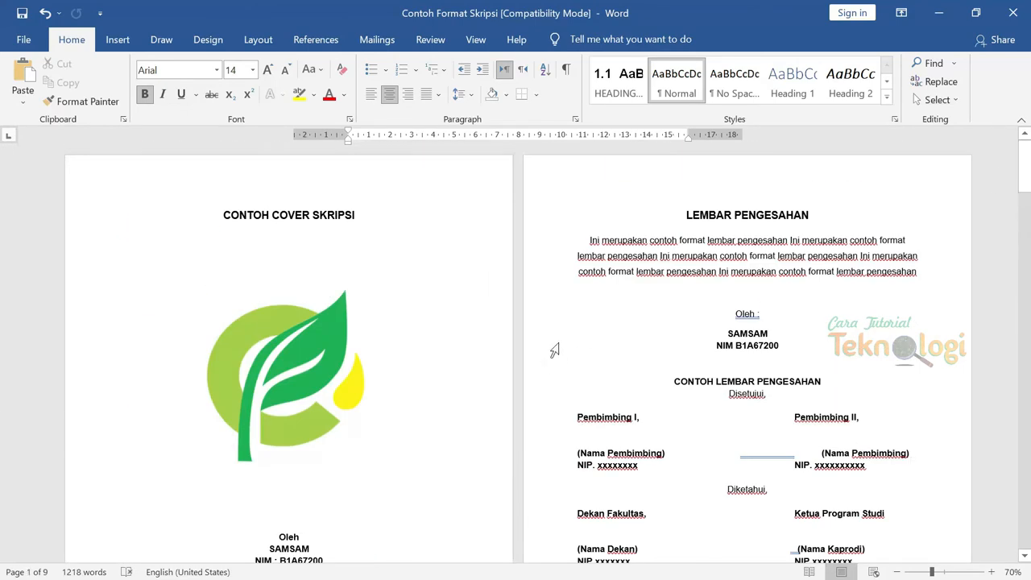
pyautogui.scroll(-3, 554, 350)
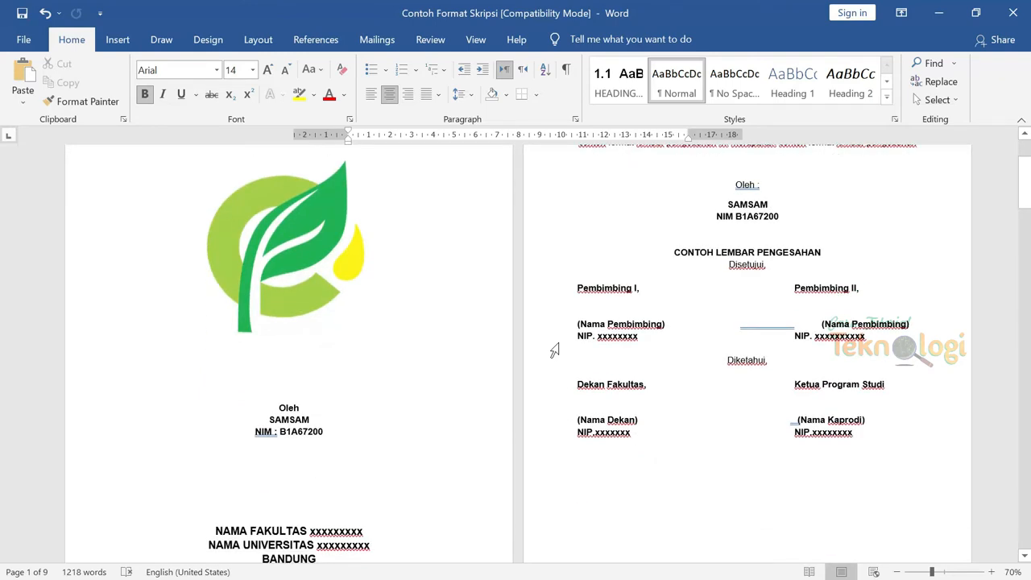
pyautogui.scroll(-6, 555, 351)
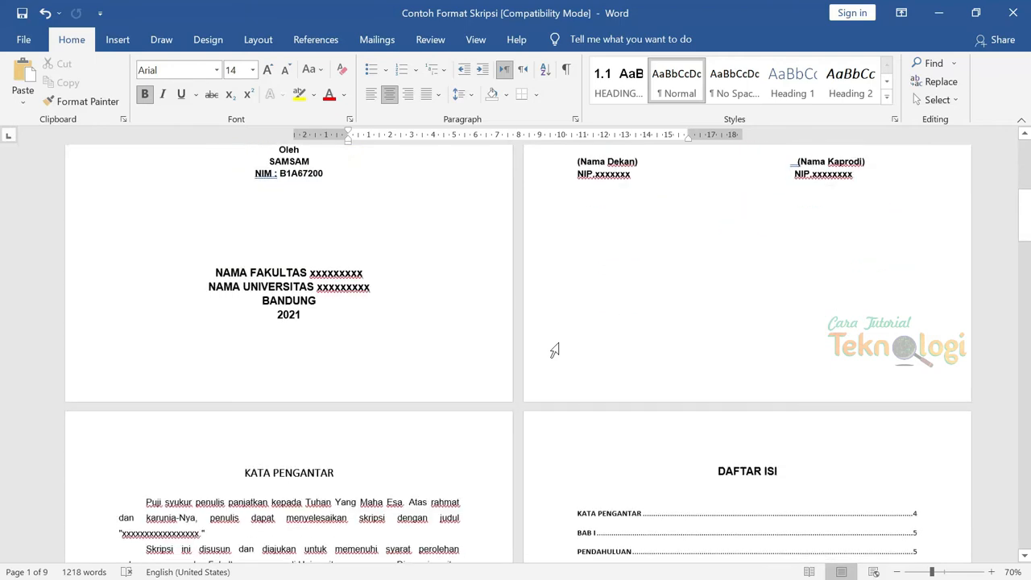
pyautogui.scroll(9, 554, 350)
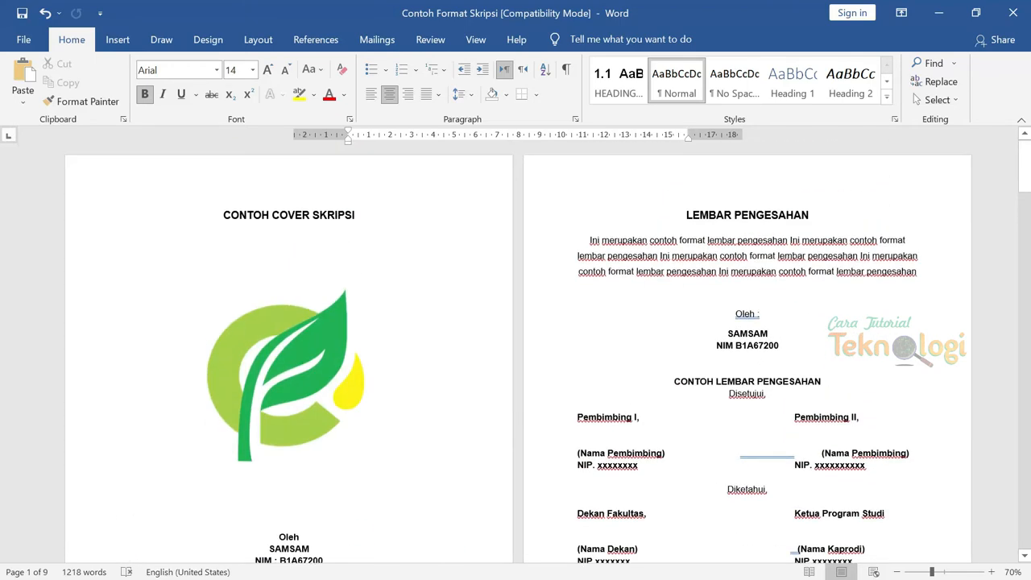
pyautogui.scroll(-10, 776, 327)
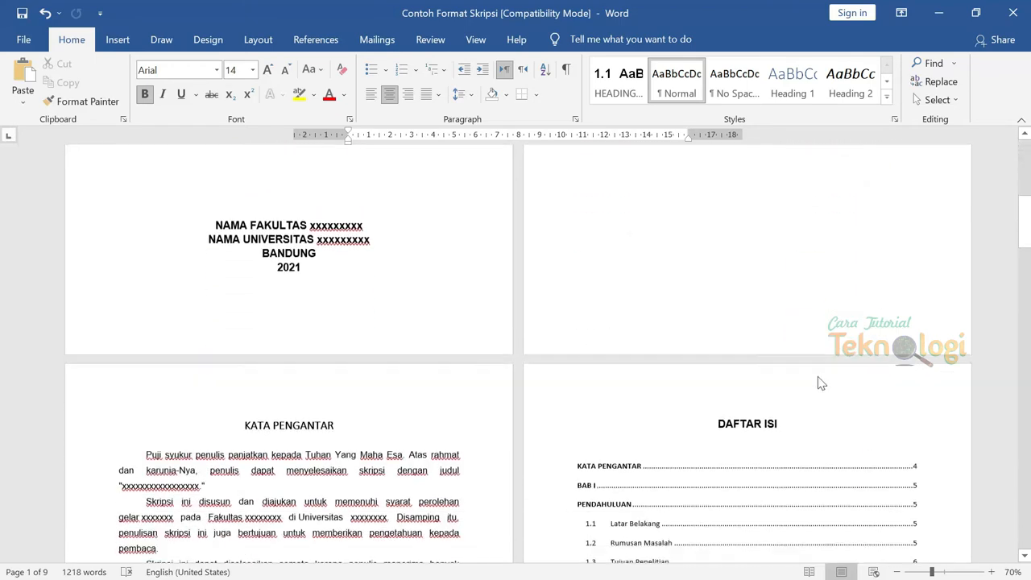
pyautogui.doubleClick(754, 318)
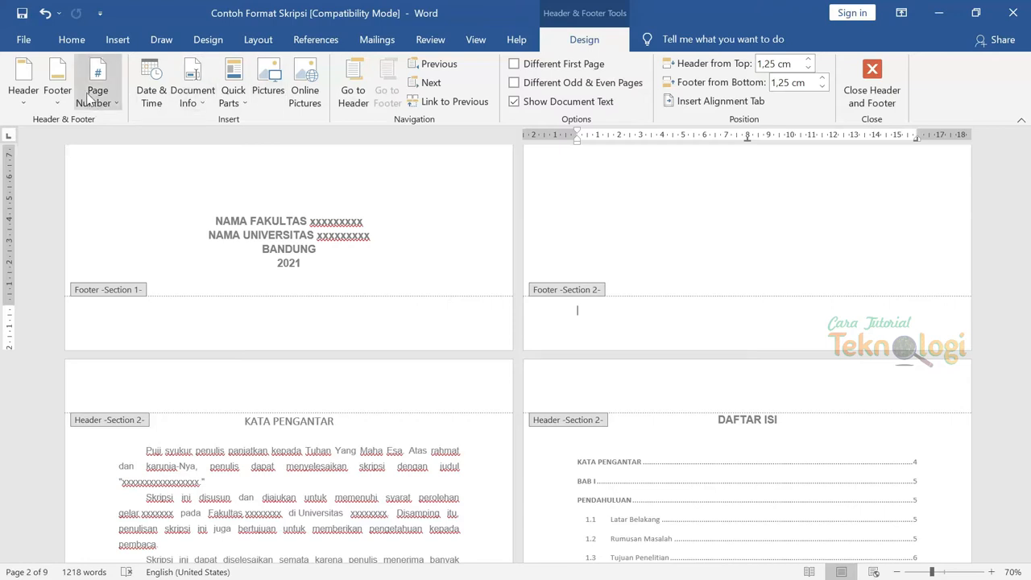
pyautogui.click(116, 103)
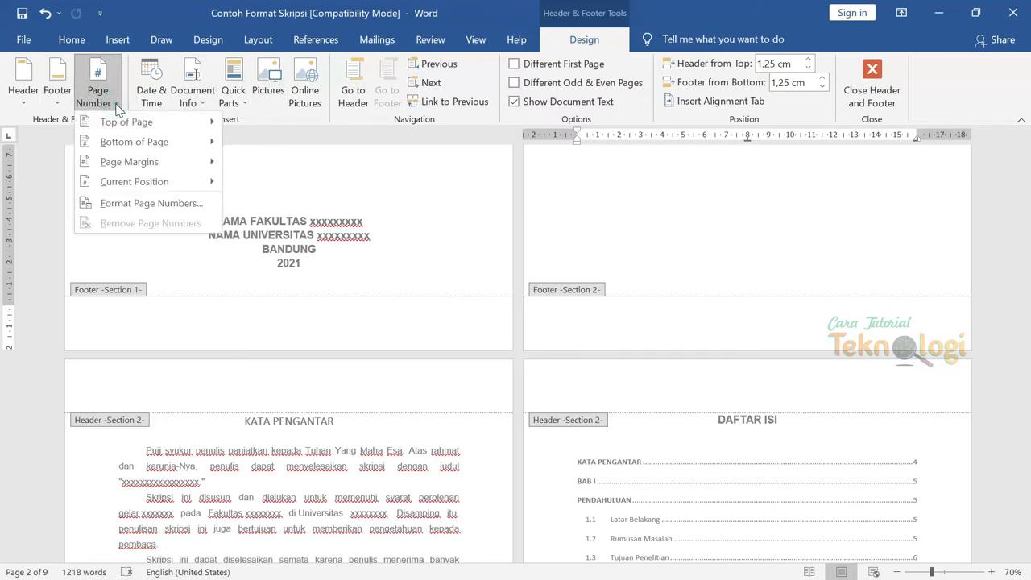
pyautogui.click(135, 142)
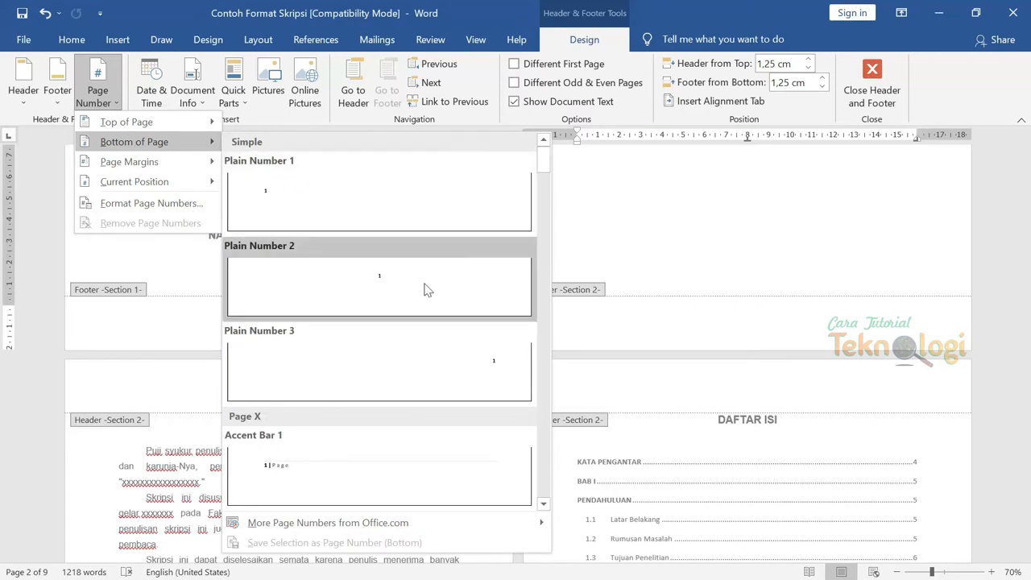
pyautogui.click(412, 289)
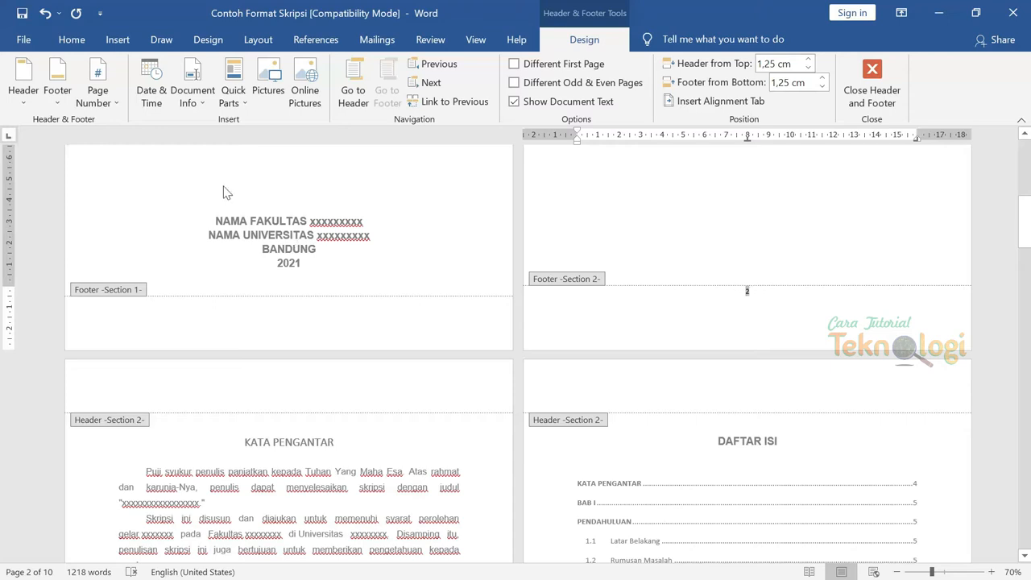
# Format the Section 2 page numbers as lowercase Roman numerals (i, ii, iii, ...) starting at i.
pyautogui.click(115, 106)
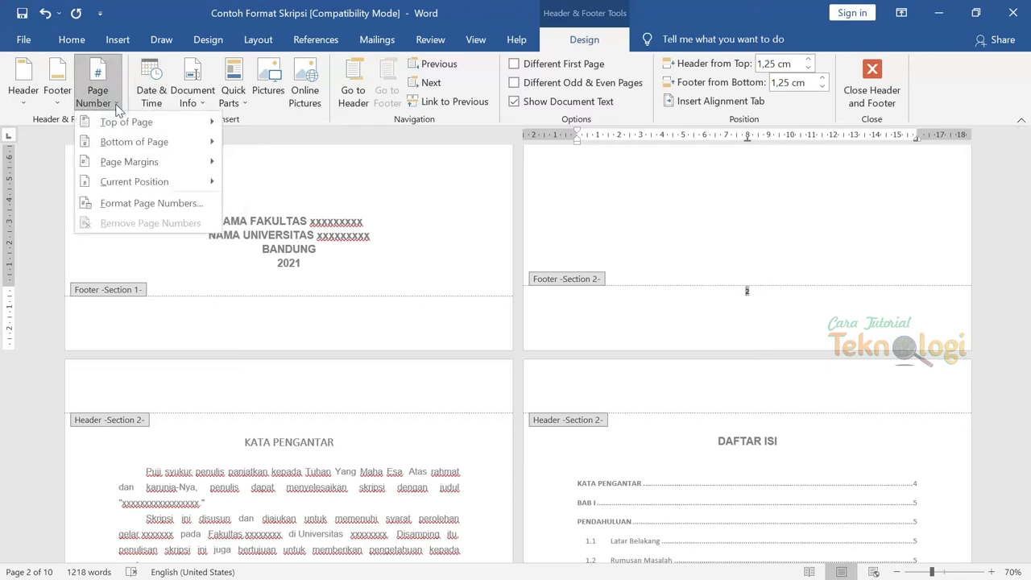
pyautogui.click(148, 205)
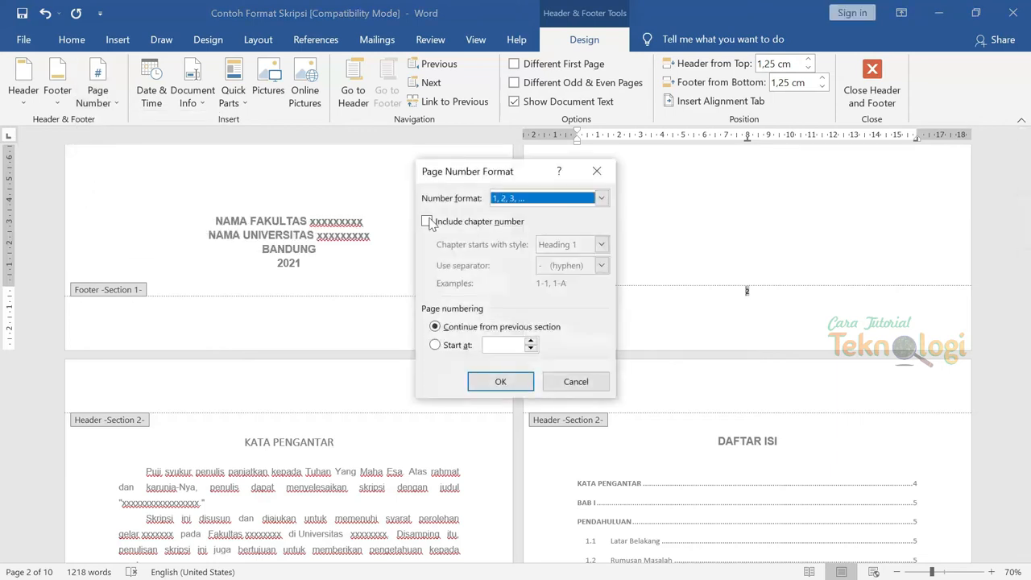
pyautogui.click(602, 198)
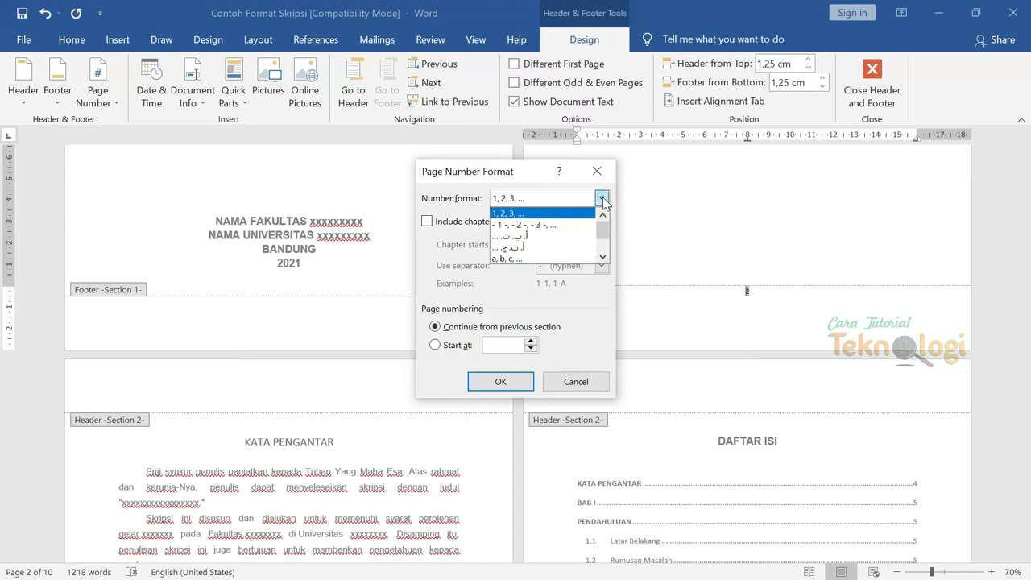
pyautogui.click(602, 257)
pyautogui.click(602, 256)
pyautogui.click(603, 256)
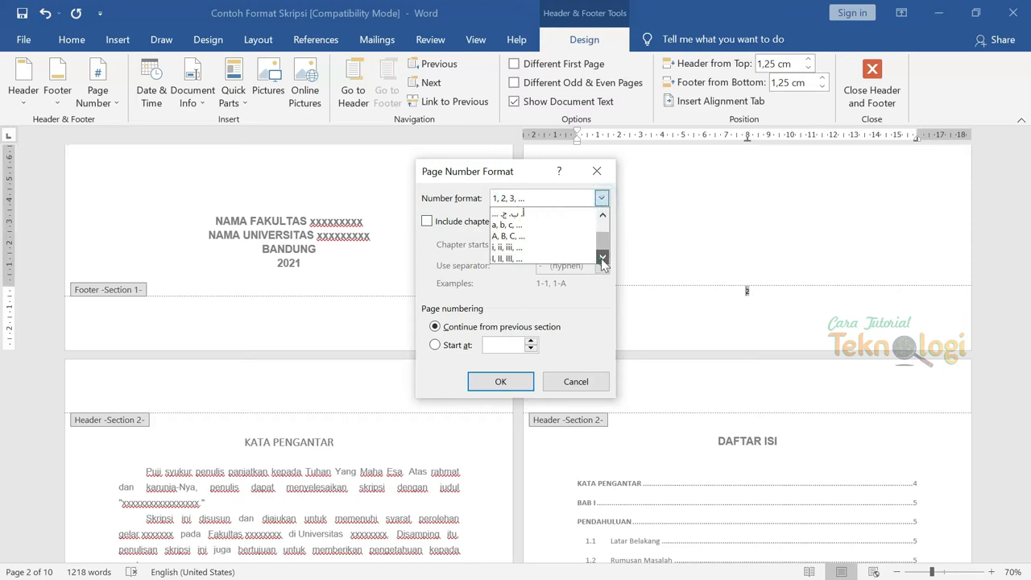
pyautogui.click(515, 247)
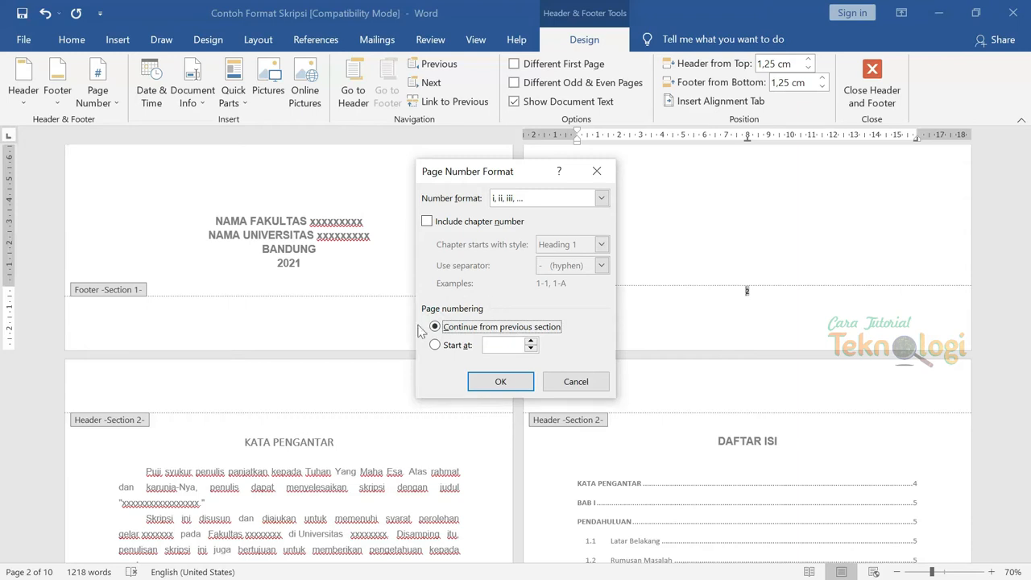
pyautogui.click(436, 346)
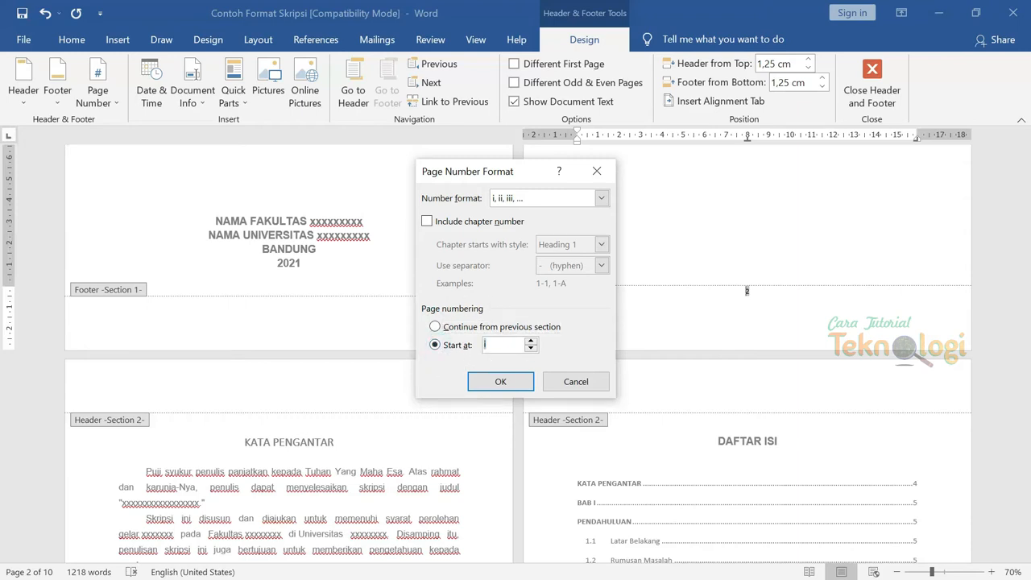
pyautogui.click(501, 381)
# Examine the page numbers in the Section 2 footers, from LEMBAR PENGESAHAN through KATA PENGANTAR and DAFTAR ISI.
pyautogui.scroll(-3, 728, 425)
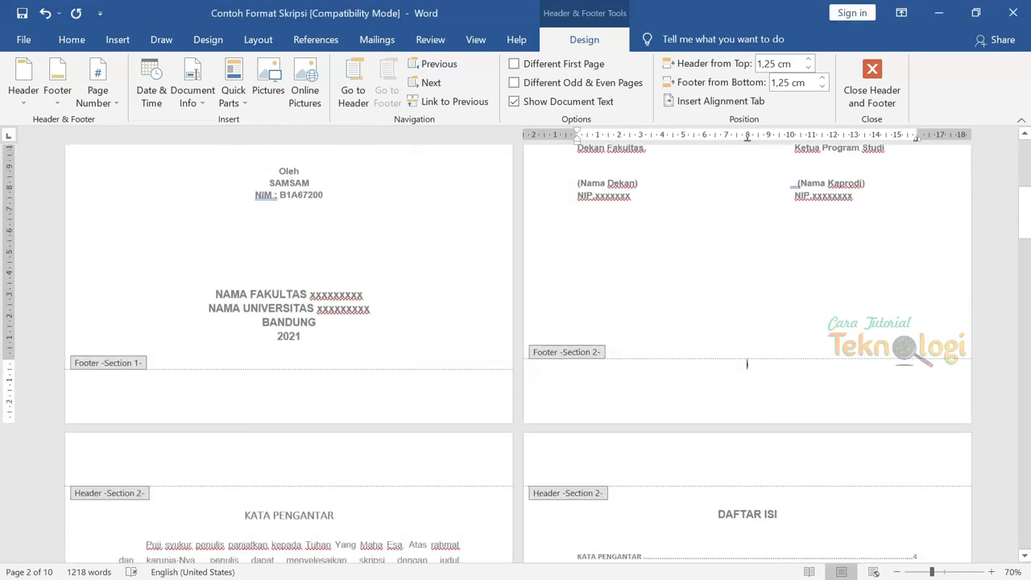
pyautogui.click(992, 572)
pyautogui.click(992, 572)
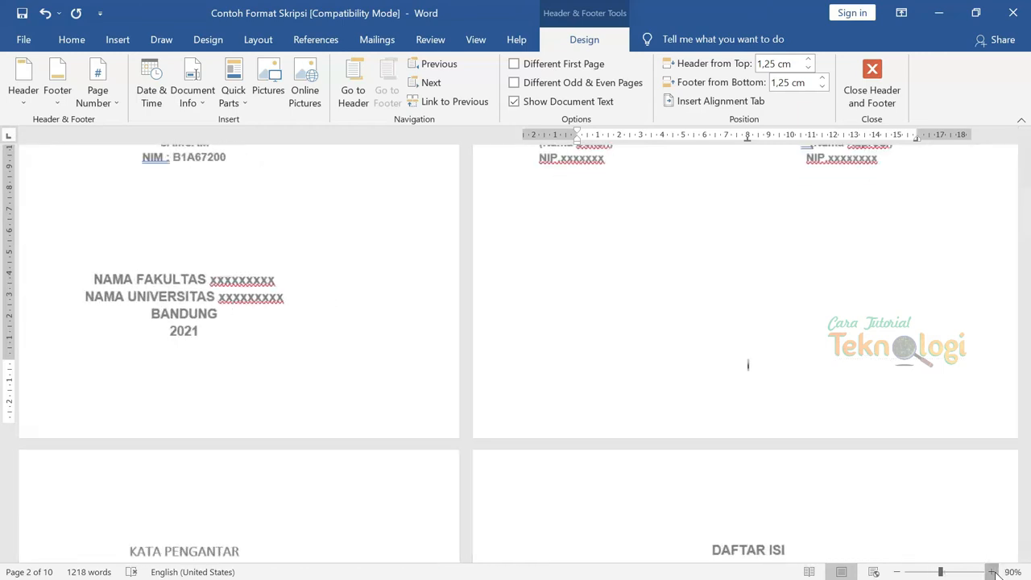
pyautogui.click(991, 571)
pyautogui.click(992, 572)
pyautogui.click(992, 571)
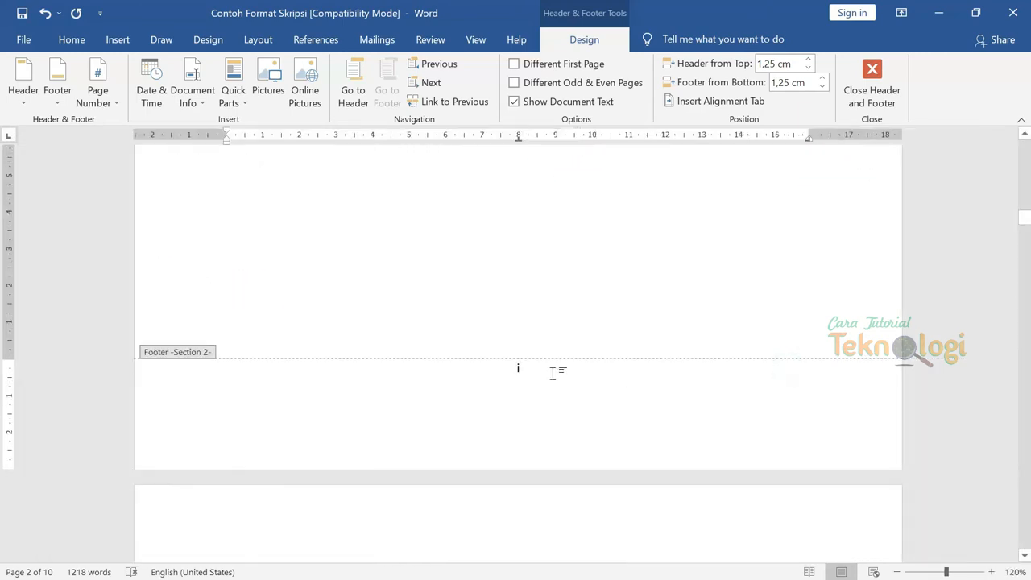
pyautogui.click(898, 572)
pyautogui.click(897, 572)
pyautogui.click(898, 572)
pyautogui.click(897, 572)
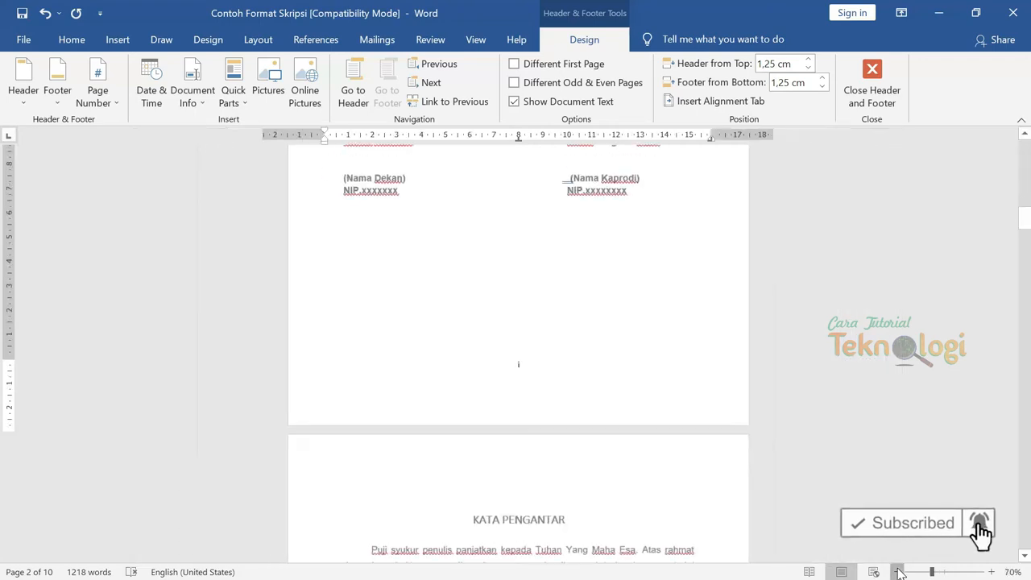
pyautogui.click(898, 572)
pyautogui.scroll(-10, 518, 354)
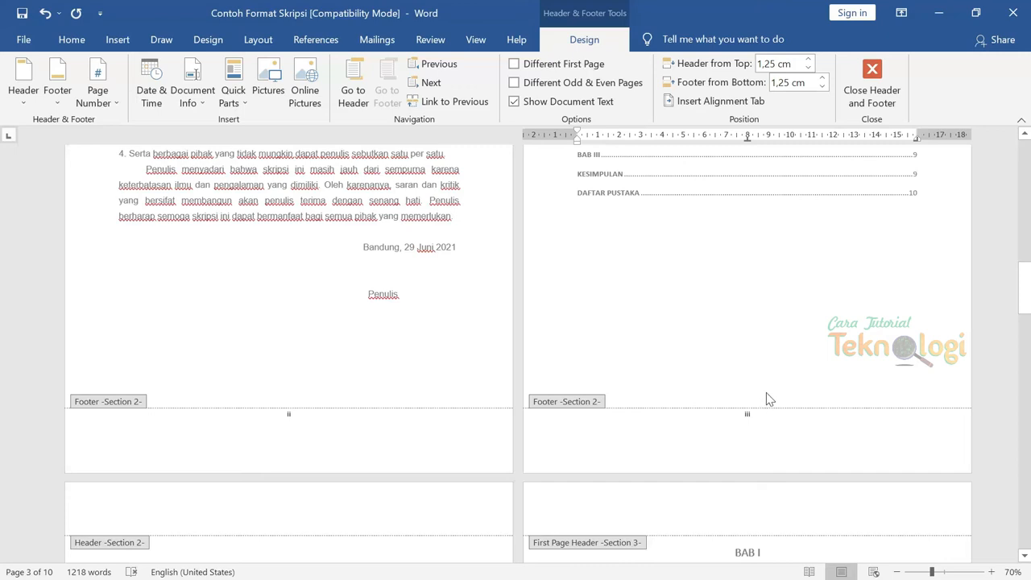
pyautogui.scroll(10, 766, 393)
pyautogui.scroll(-9, 766, 393)
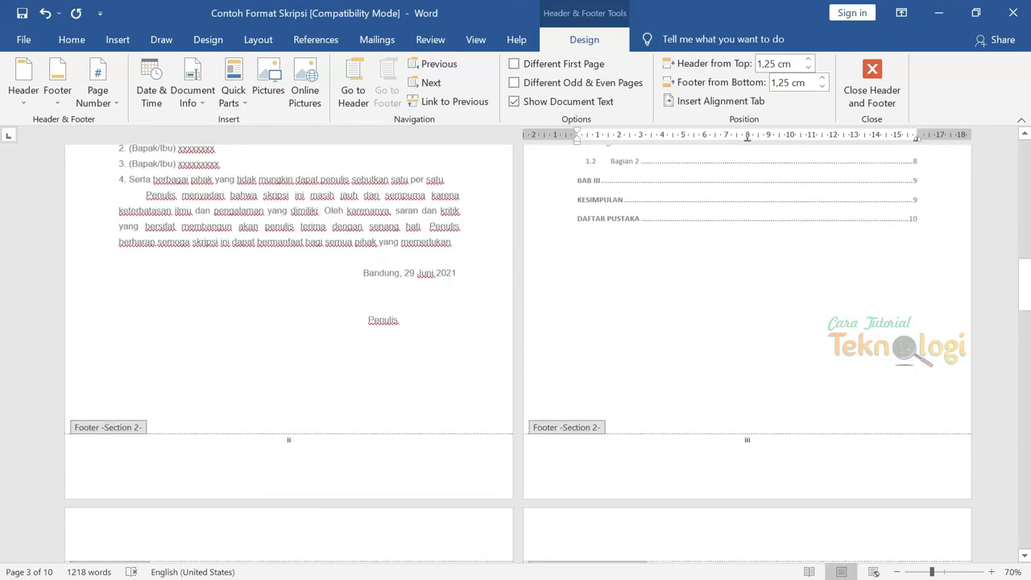
# Leave header and footer editing and remove the blank page between DAFTAR ISI and BAB I.
pyautogui.scroll(-5, 731, 427)
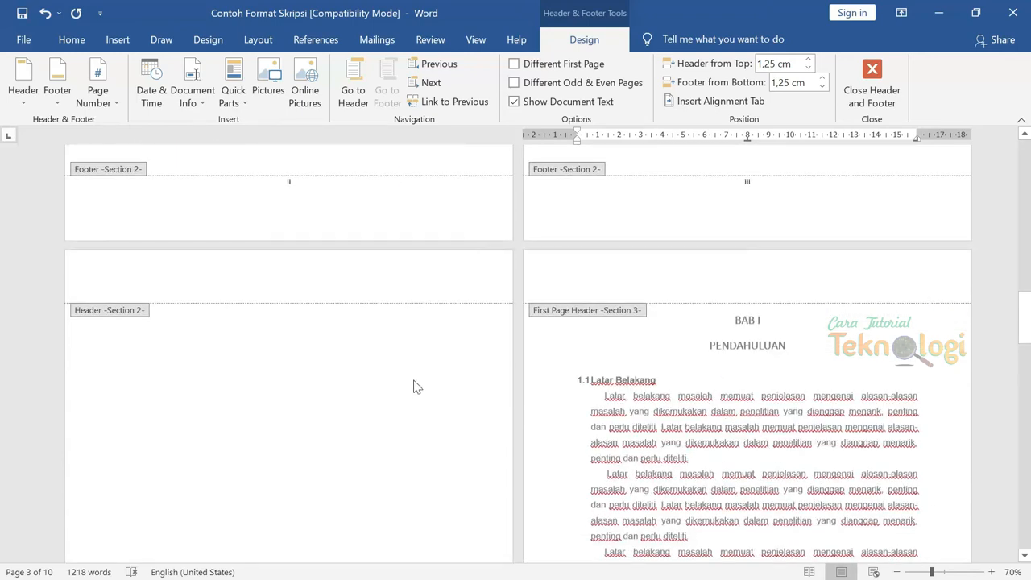
pyautogui.click(370, 331)
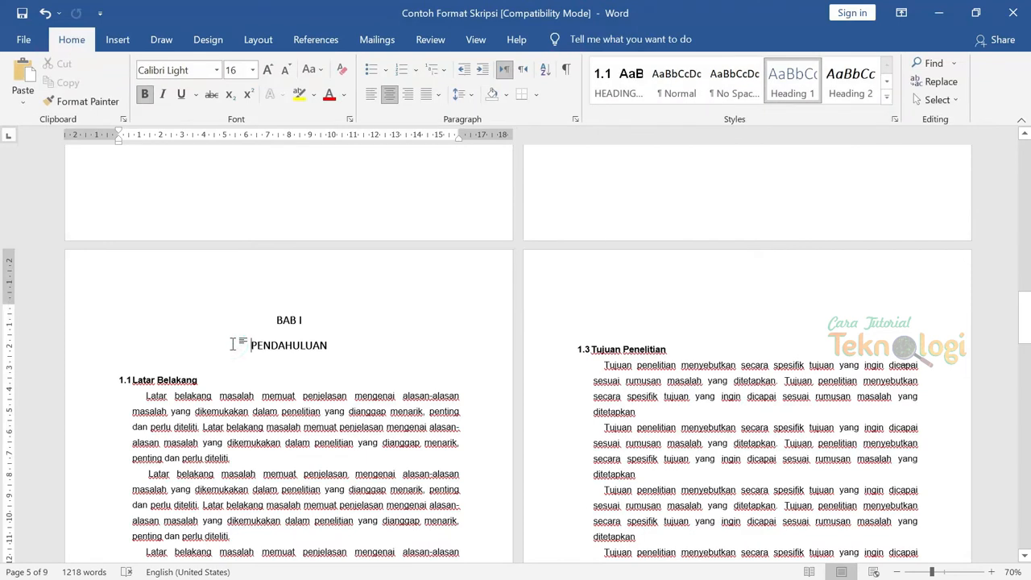
pyautogui.doubleClick(317, 277)
pyautogui.doubleClick(430, 376)
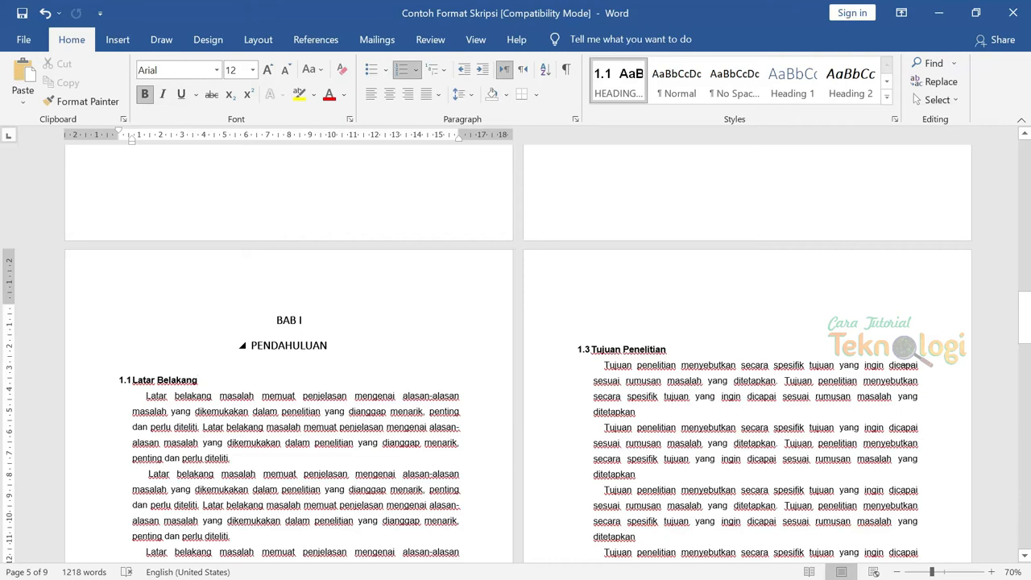
# Insert a centred Plain Number 2 page number at the bottom of the page in the Section 3 first-page footer (BAB I).
pyautogui.scroll(-10, 278, 347)
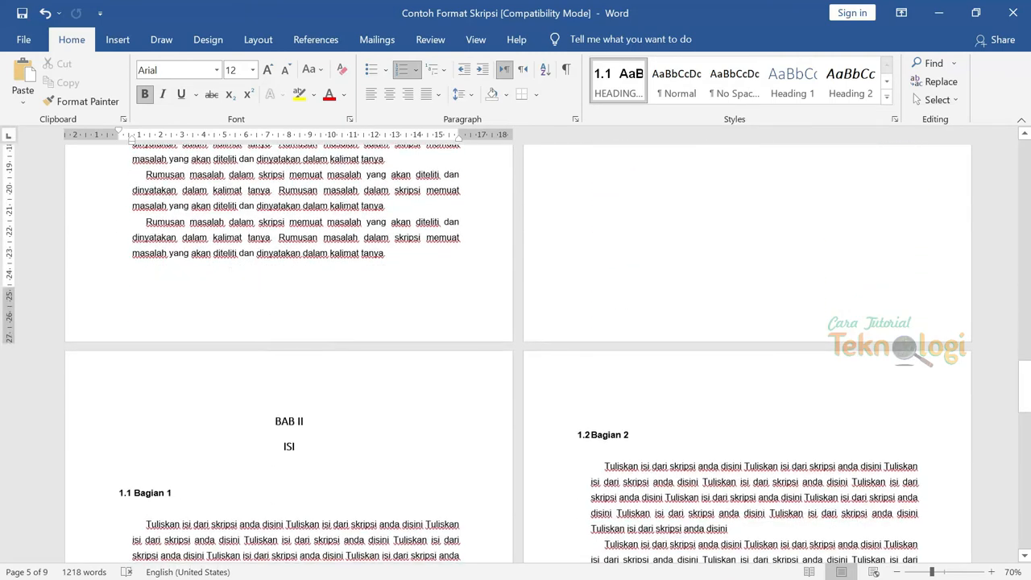
pyautogui.doubleClick(286, 305)
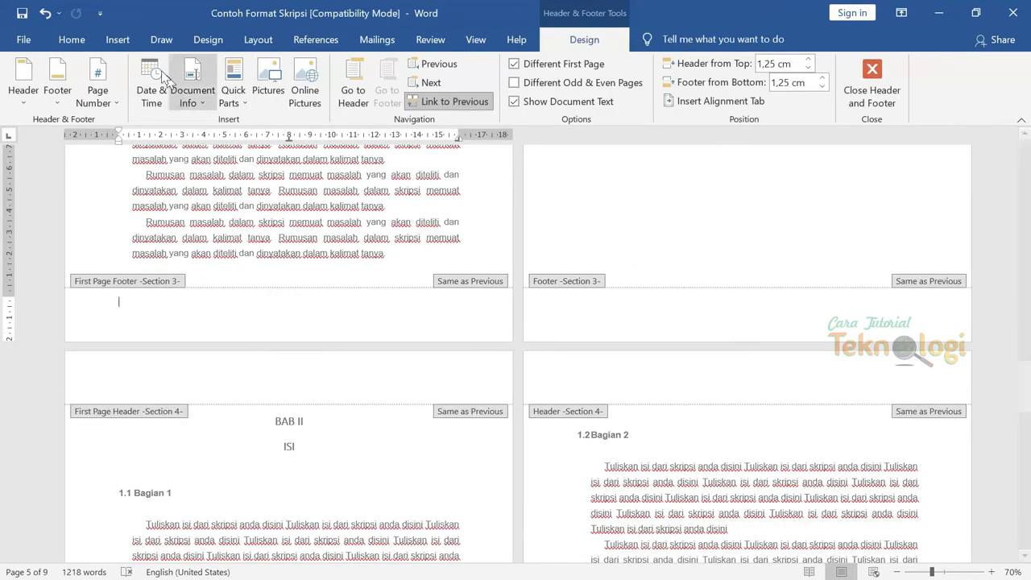
pyautogui.click(115, 108)
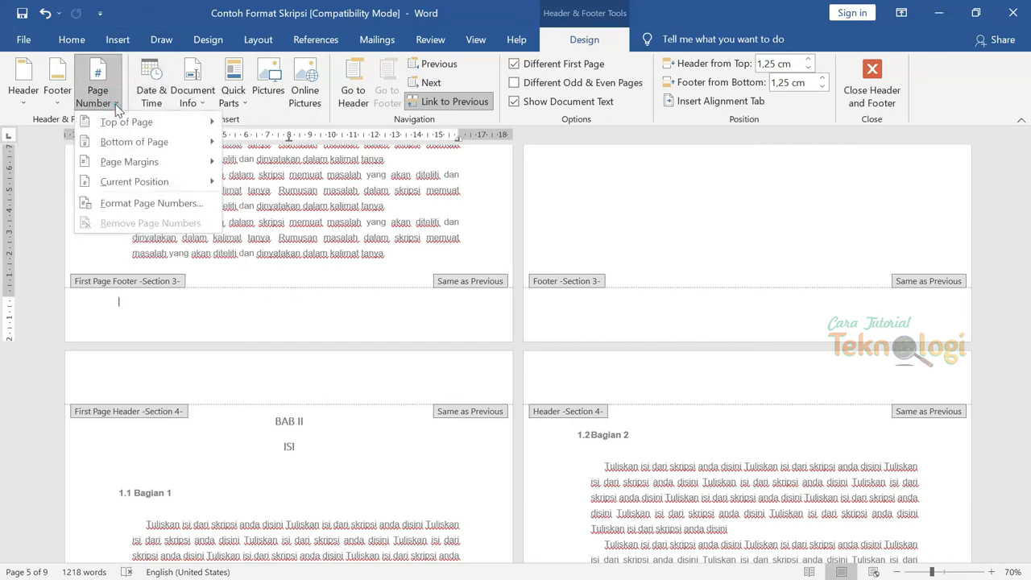
pyautogui.moveTo(137, 145)
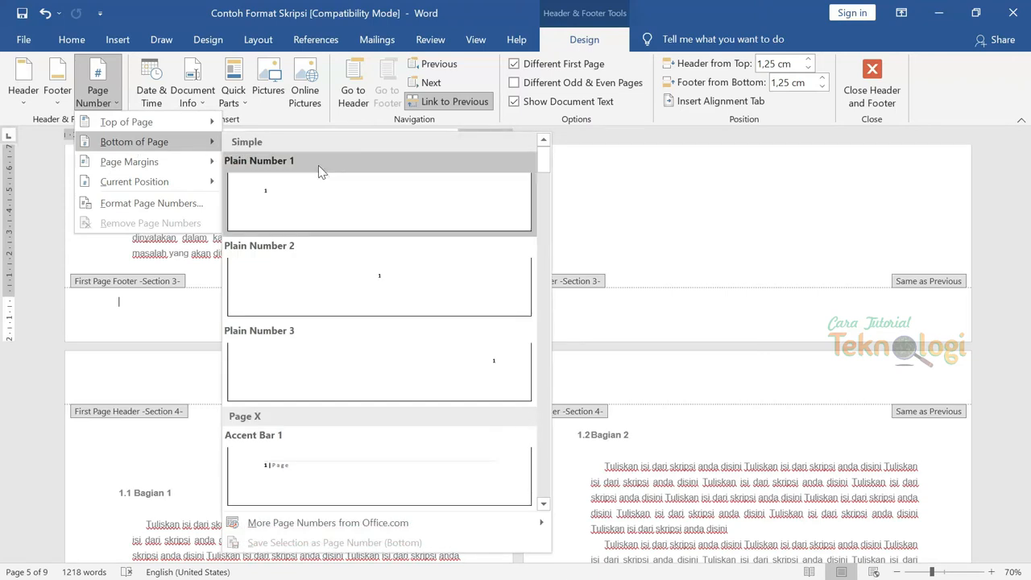
pyautogui.click(415, 288)
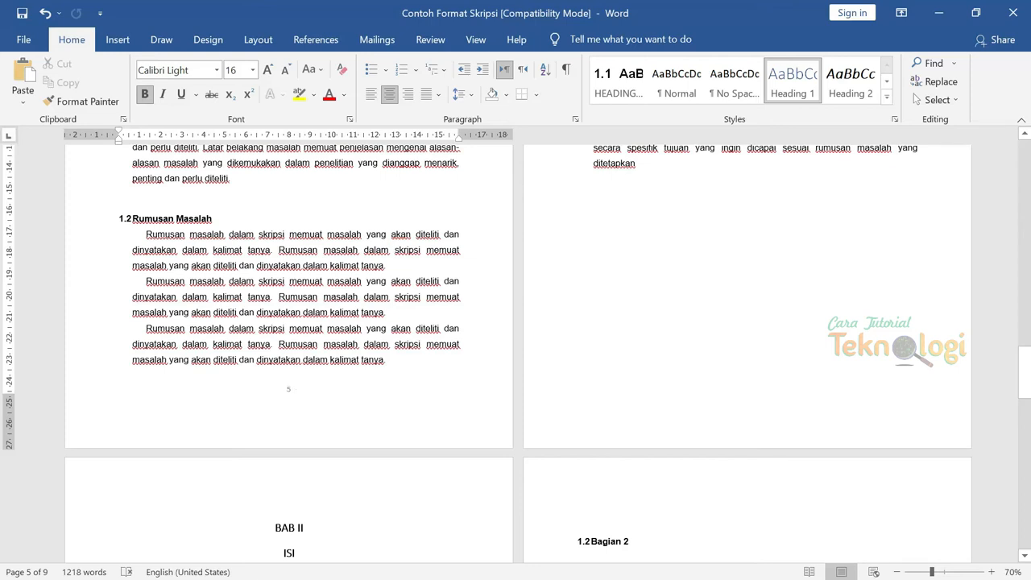
# Insert a right-aligned Plain Number 3 page number at the top of the page in the Section 3 header, above 1.3 Tujuan Penelitian.
pyautogui.scroll(10, 516, 339)
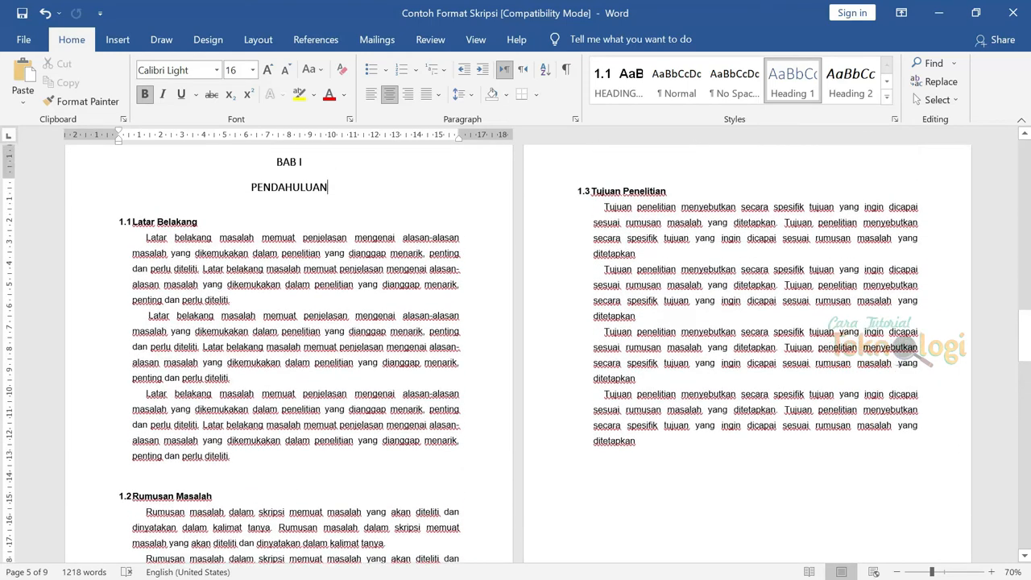
pyautogui.scroll(-3, 515, 353)
pyautogui.scroll(3, 515, 353)
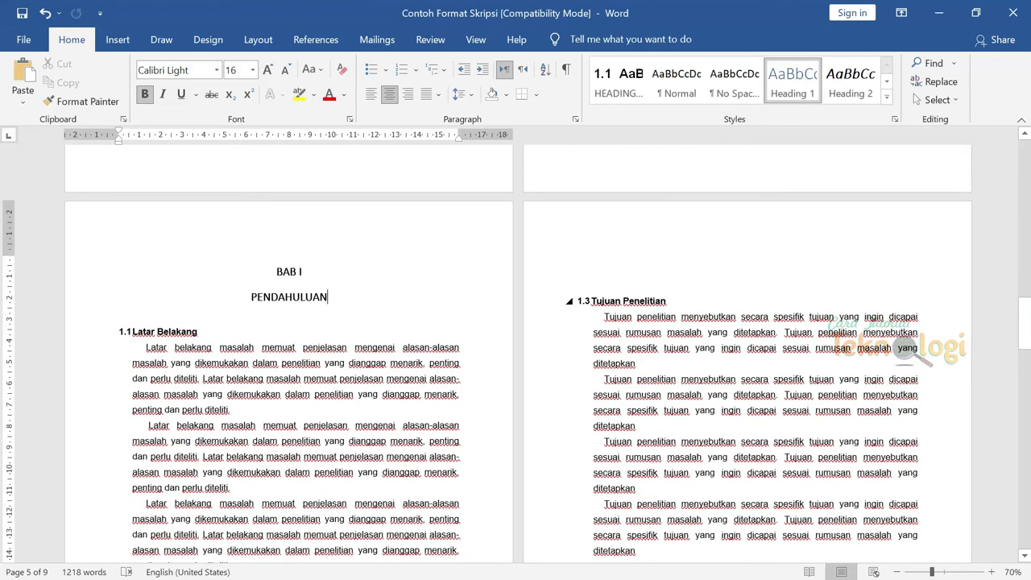
pyautogui.doubleClick(834, 242)
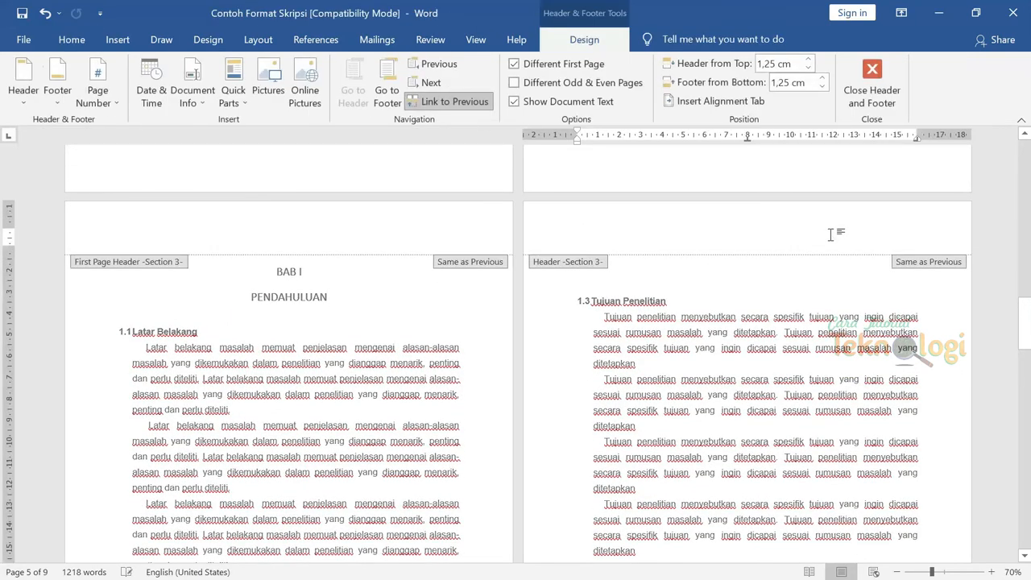
pyautogui.click(116, 103)
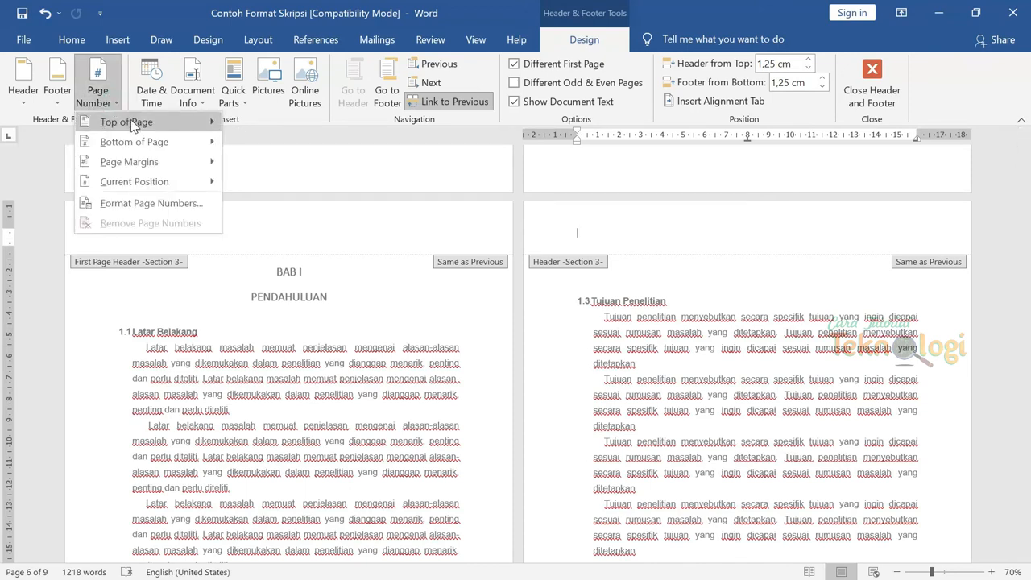
pyautogui.moveTo(131, 119)
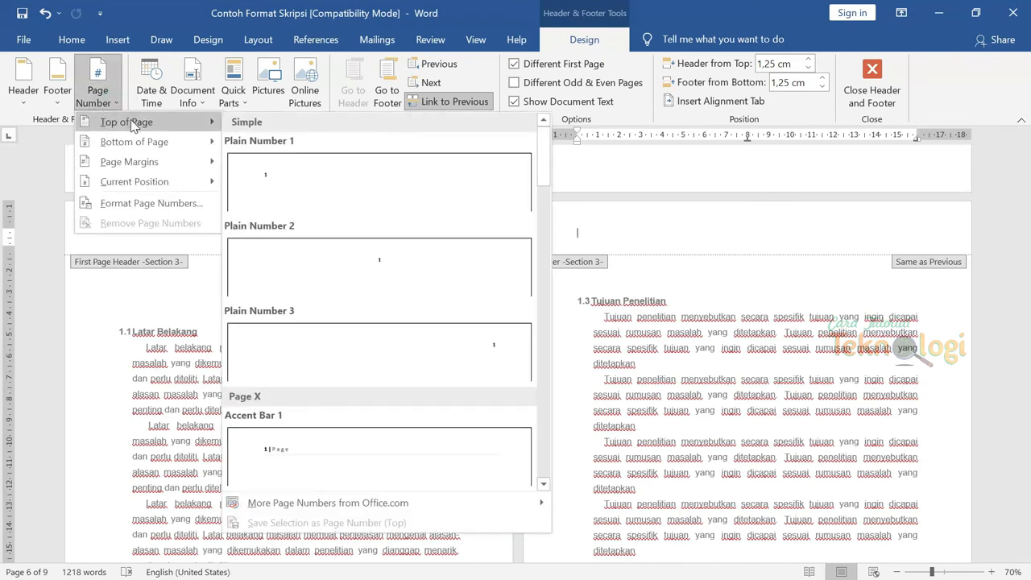
pyautogui.click(489, 360)
pyautogui.press('Escape')
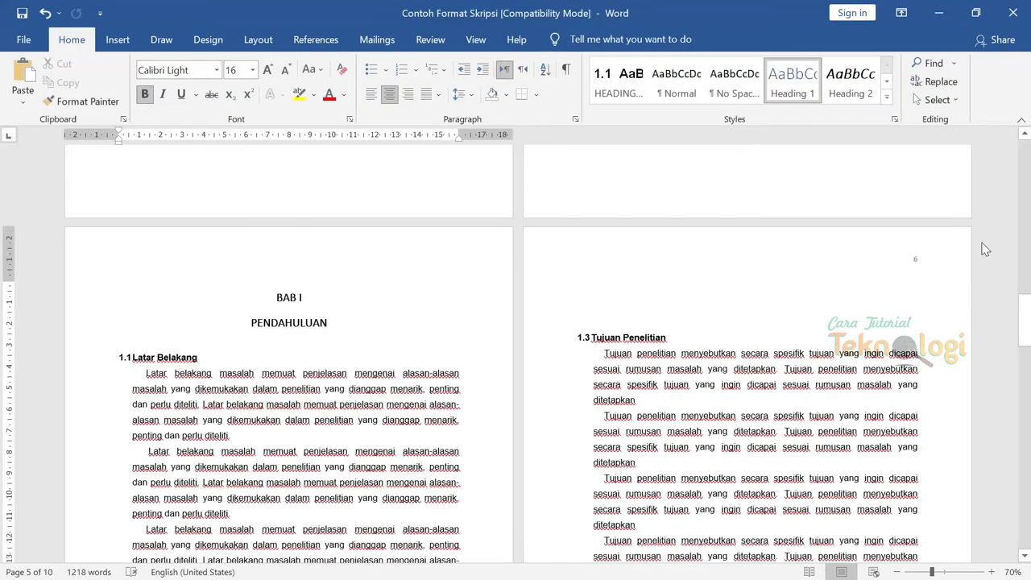
# Format the Section 3 page numbers as 1, 2, 3, ... starting at 1 from the BAB I first-page footer.
pyautogui.scroll(-5, 313, 393)
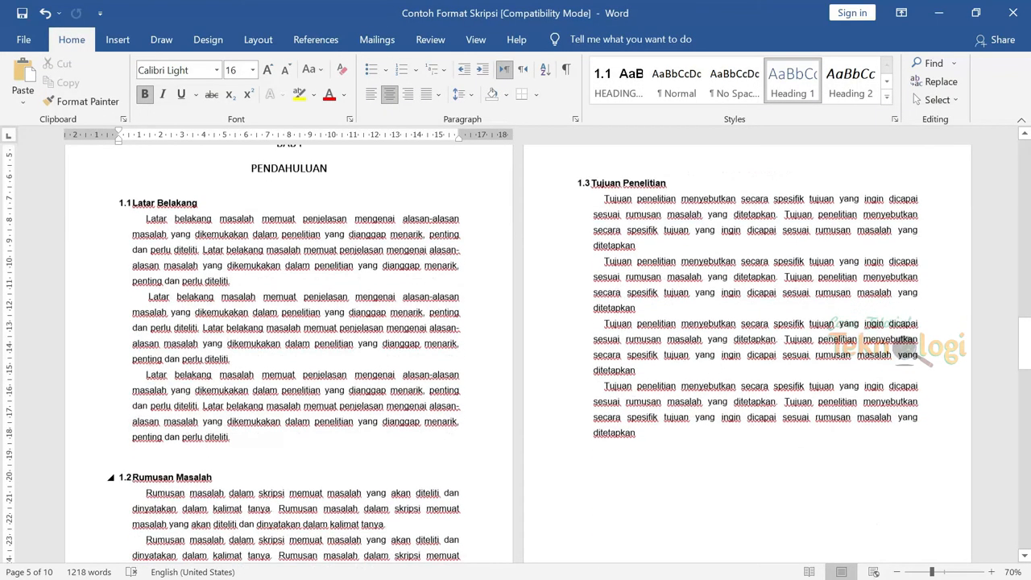
pyautogui.scroll(4, 375, 364)
pyautogui.scroll(-1, 376, 363)
pyautogui.scroll(-2, 396, 444)
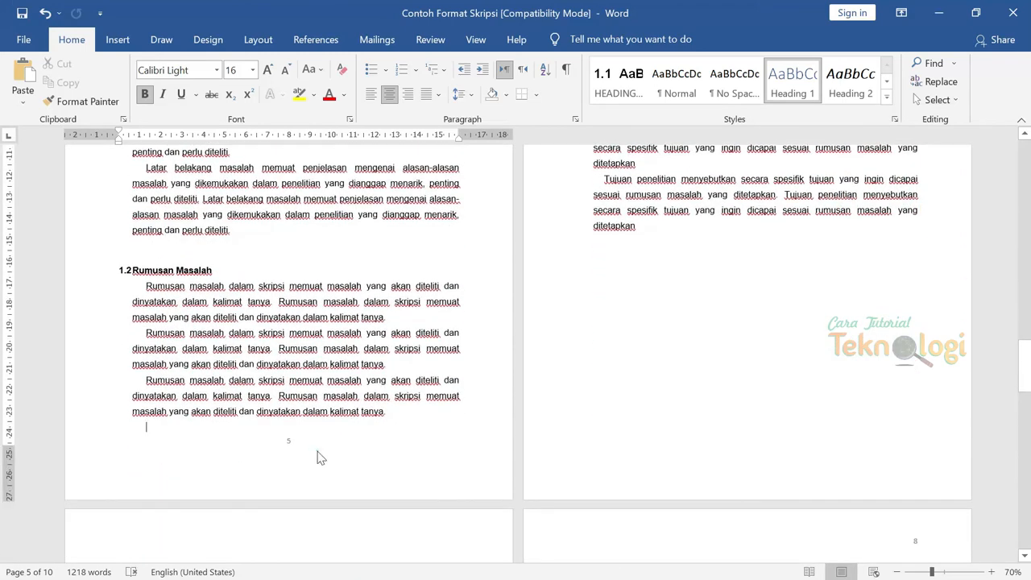
pyautogui.doubleClick(318, 452)
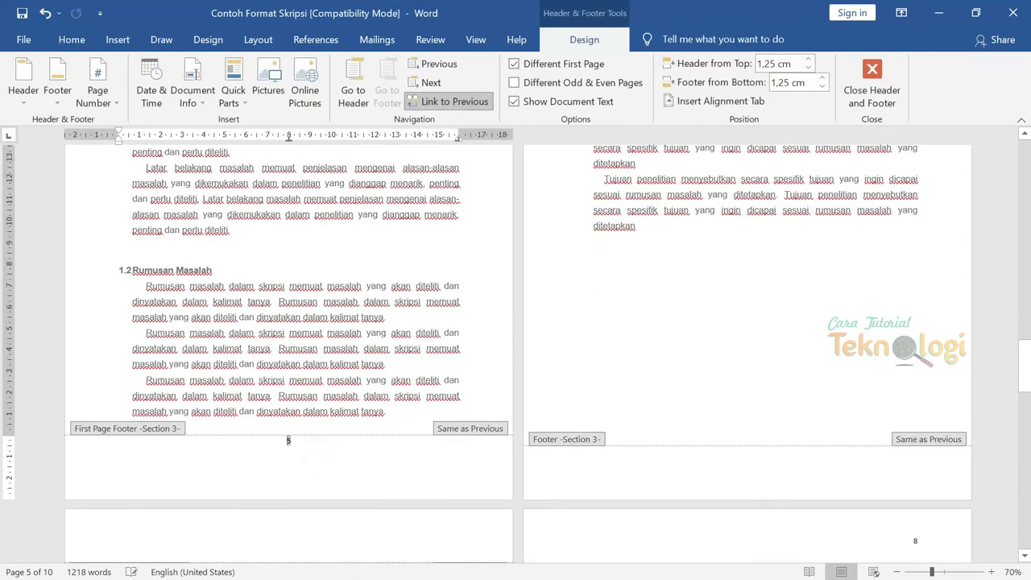
pyautogui.click(117, 103)
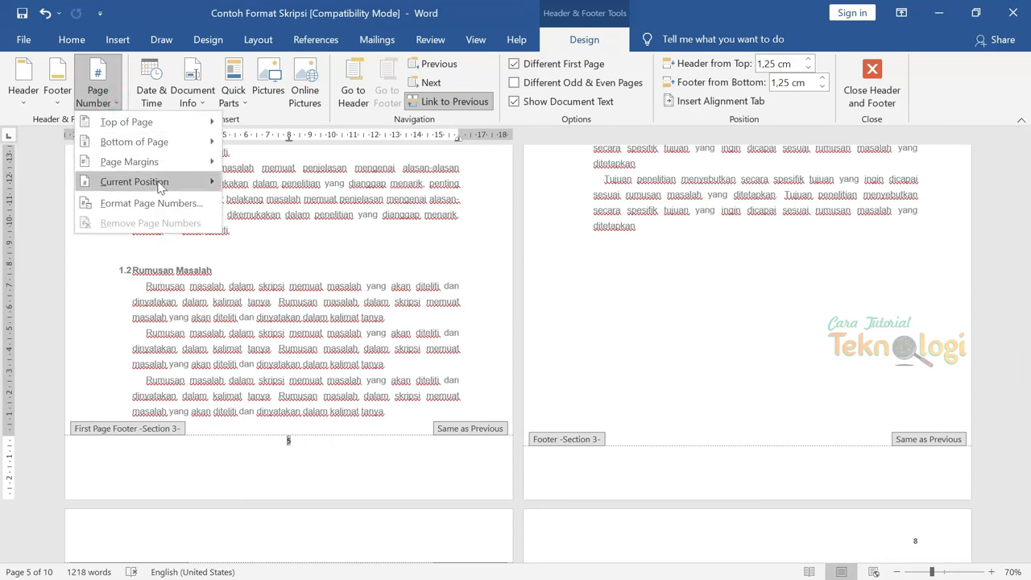
pyautogui.click(165, 203)
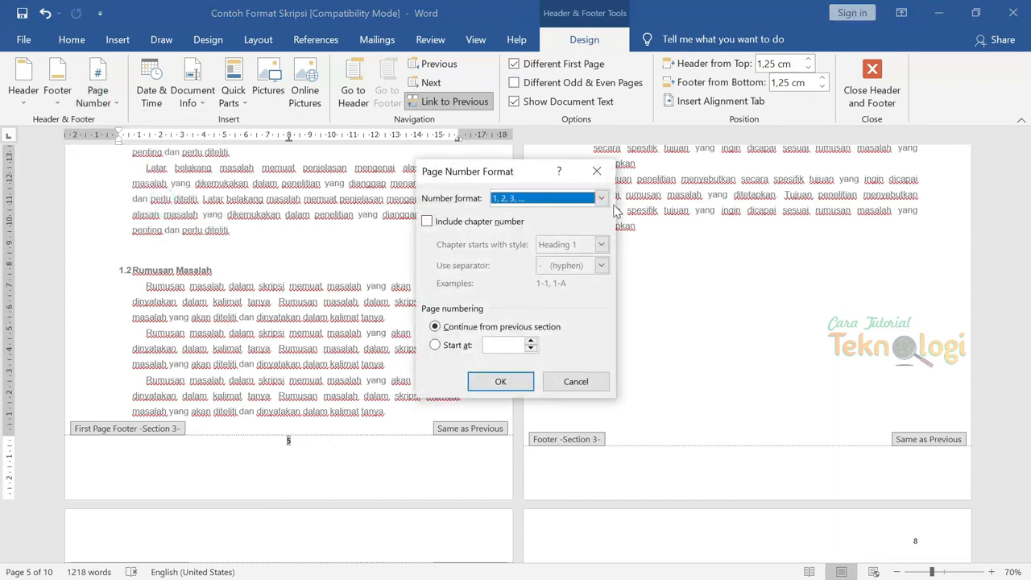
pyautogui.click(435, 344)
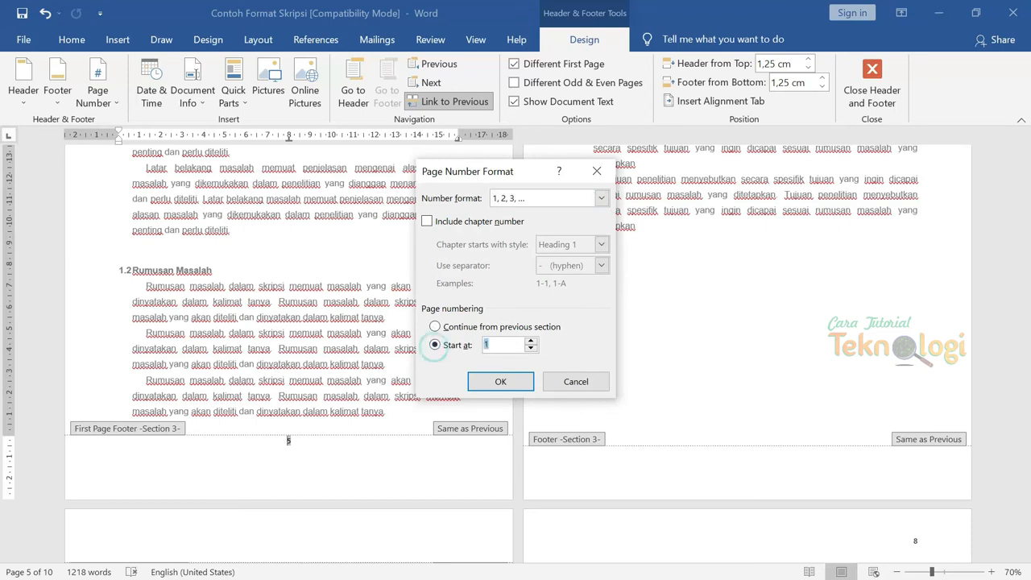
pyautogui.click(495, 380)
# Examine the page numbers in the headers and footers of Sections 3 and 4, from BAB I through BAB II to DAFTAR PUSTAKA.
pyautogui.click(319, 511)
pyautogui.scroll(10, 806, 426)
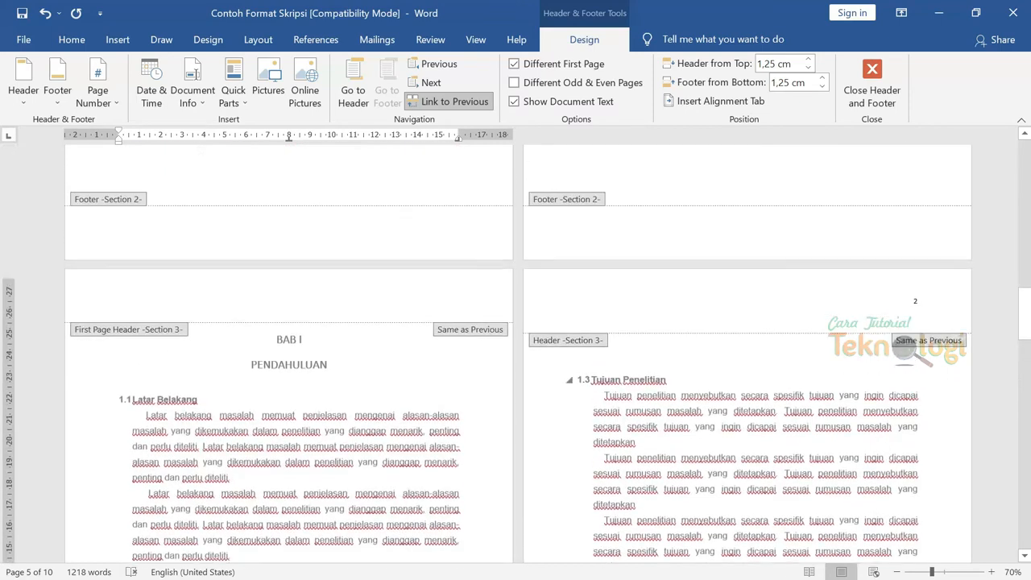
pyautogui.scroll(-10, 274, 403)
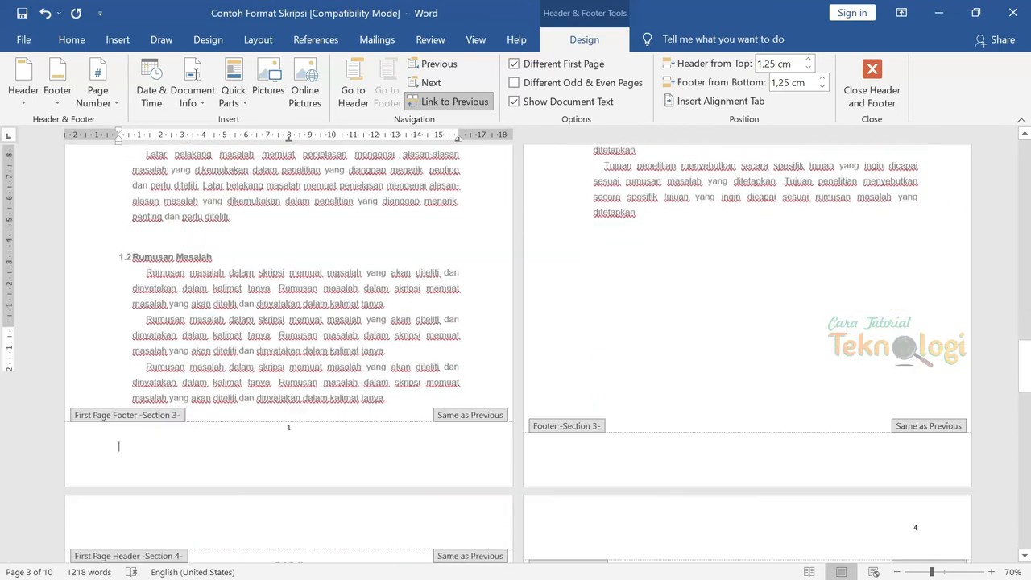
pyautogui.scroll(-9, 274, 402)
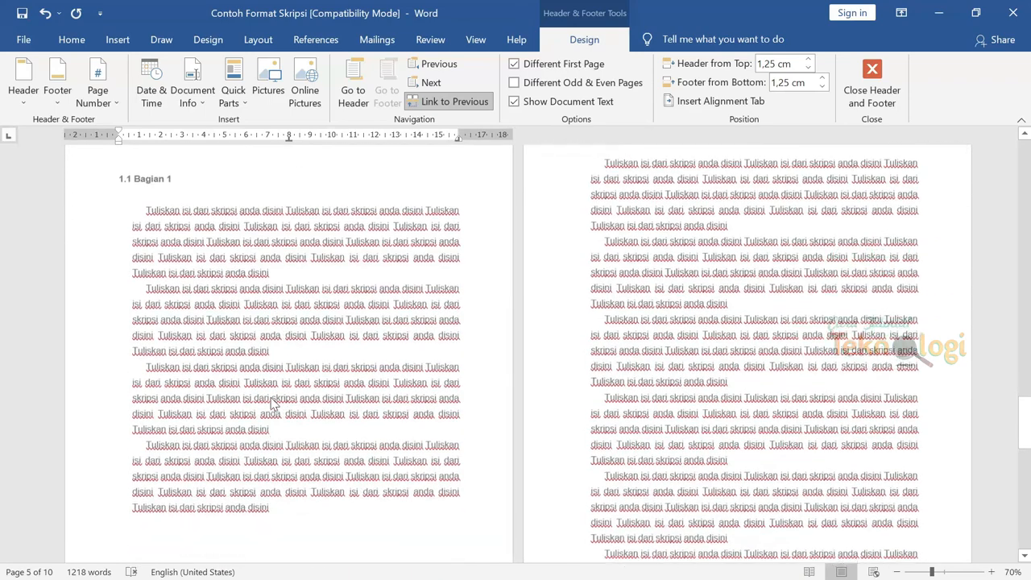
pyautogui.scroll(9, 884, 386)
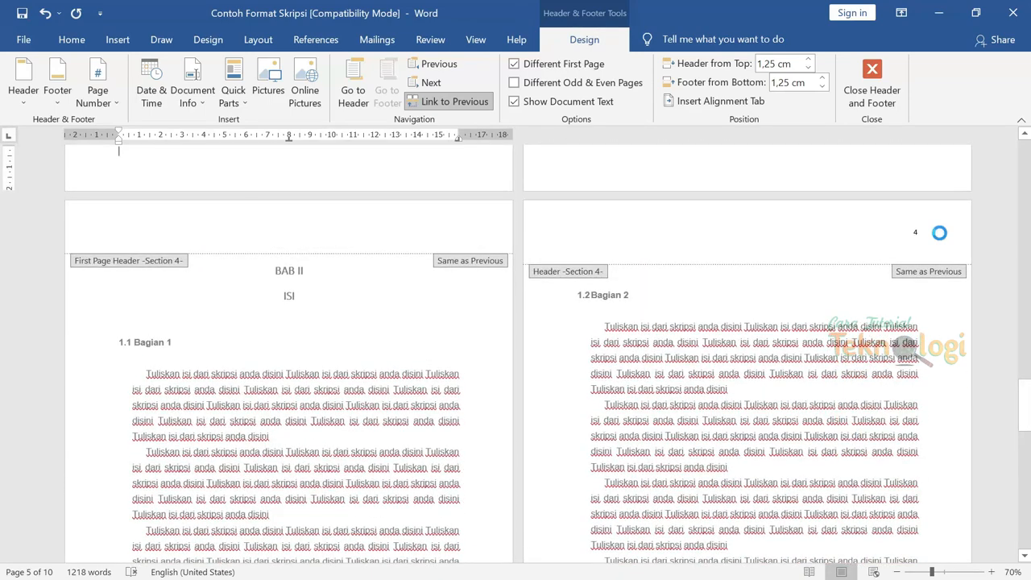
pyautogui.scroll(-1, 615, 368)
pyautogui.scroll(-10, 614, 368)
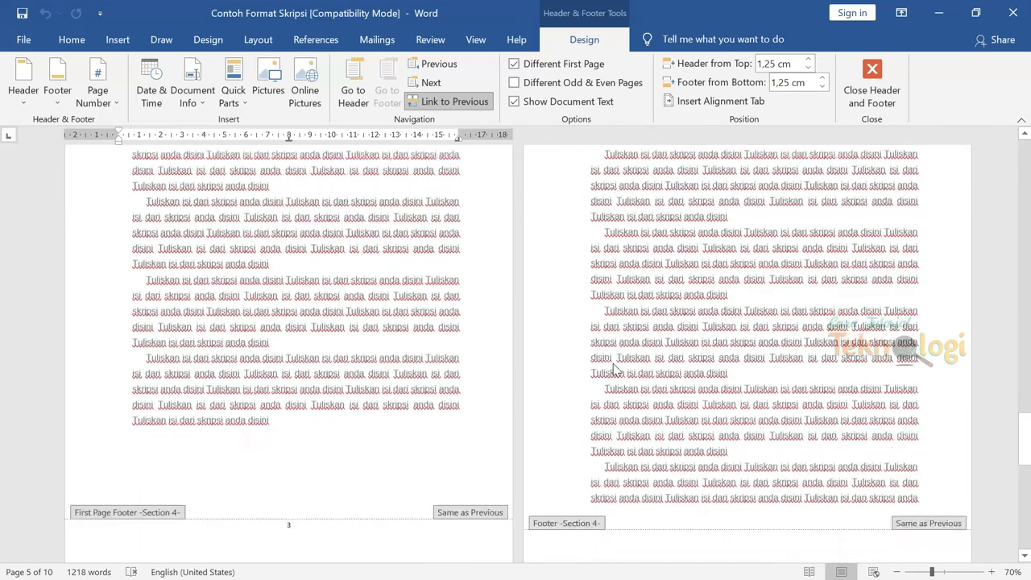
pyautogui.scroll(-3, 615, 369)
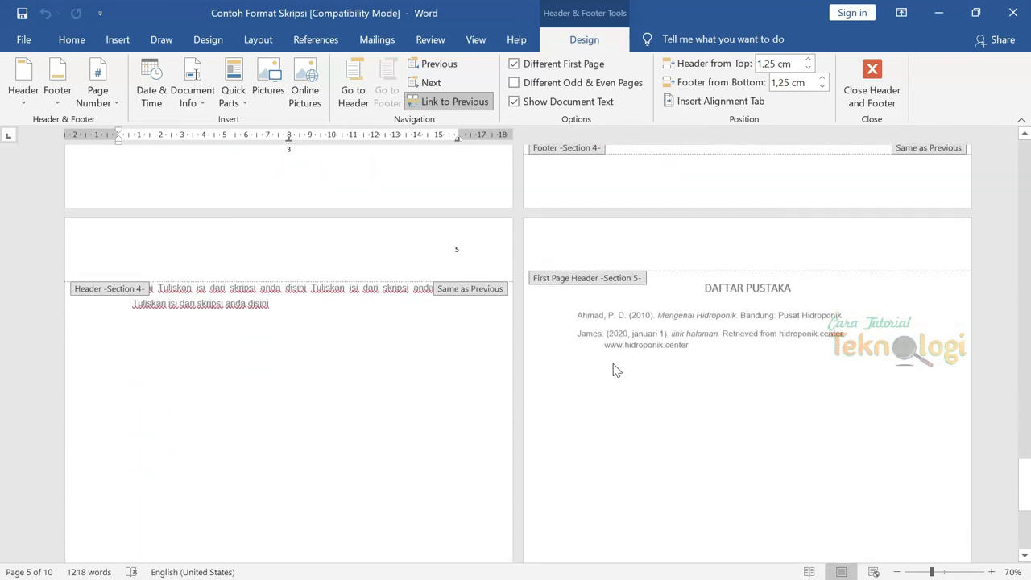
# Insert a centred Plain Number 2 page number at the bottom of the DAFTAR PUSTAKA page (Section 5), and leave header and footer editing.
pyautogui.doubleClick(751, 391)
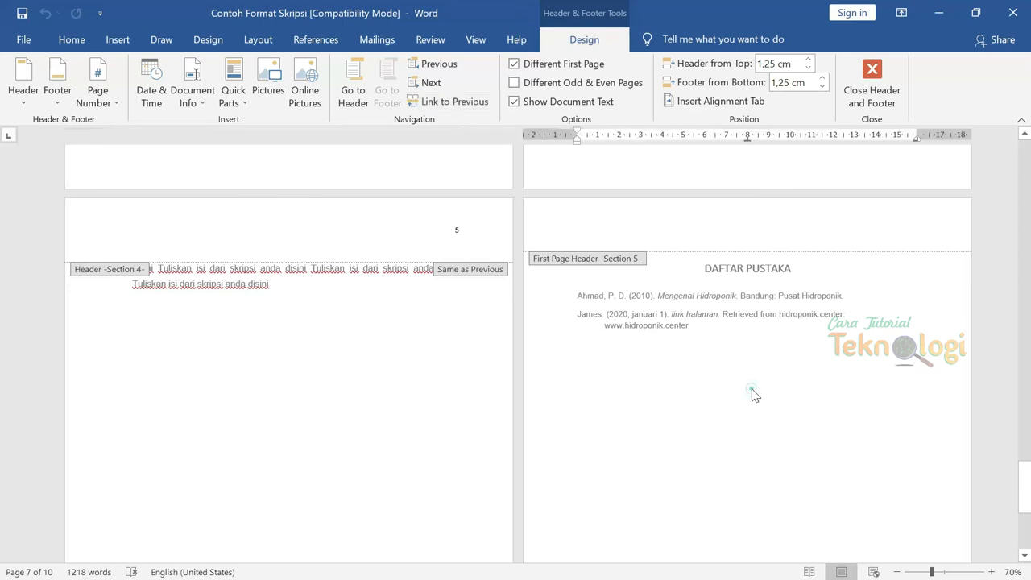
pyautogui.doubleClick(701, 268)
pyautogui.click(774, 351)
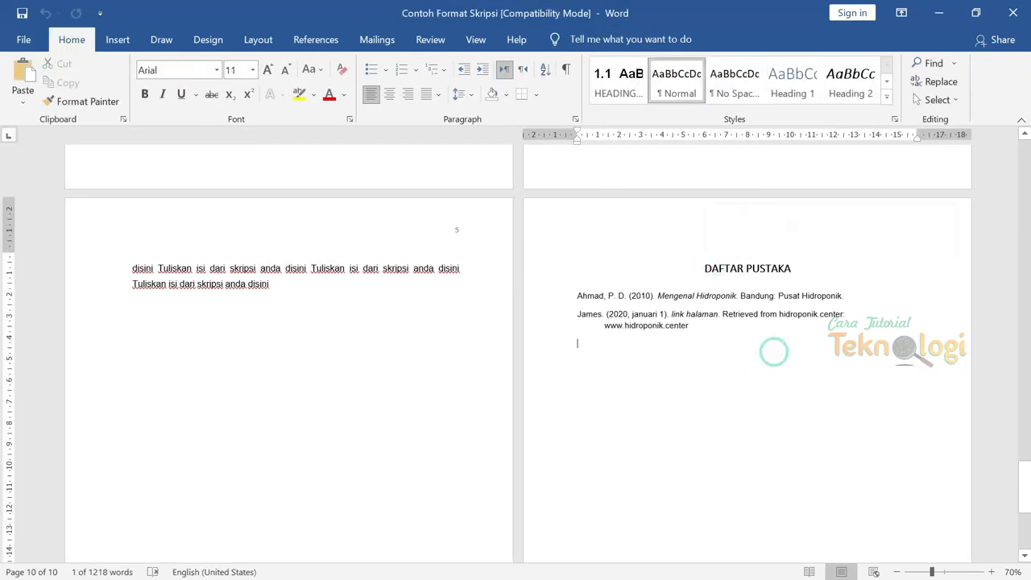
pyautogui.scroll(-5, 789, 443)
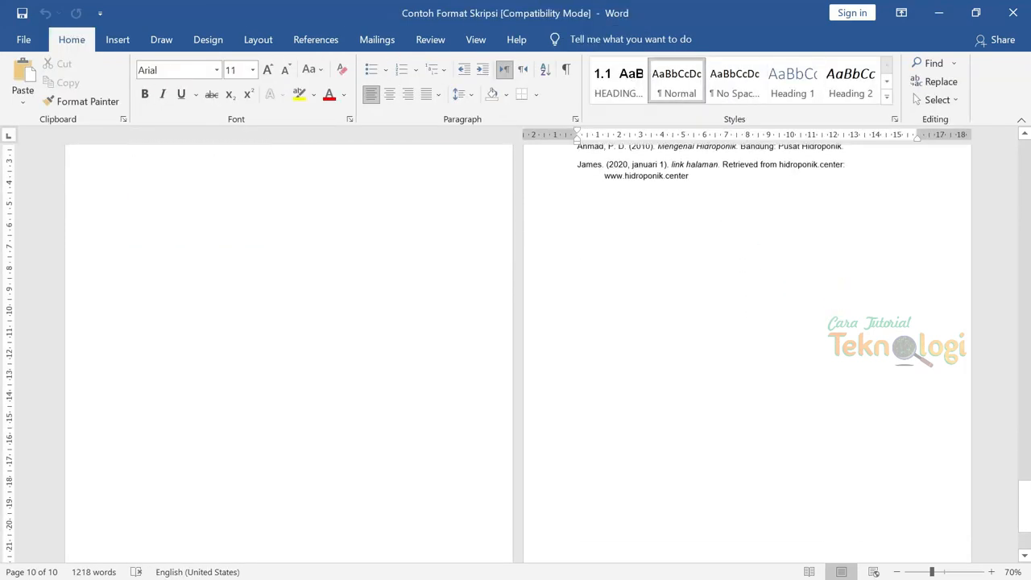
pyautogui.doubleClick(798, 540)
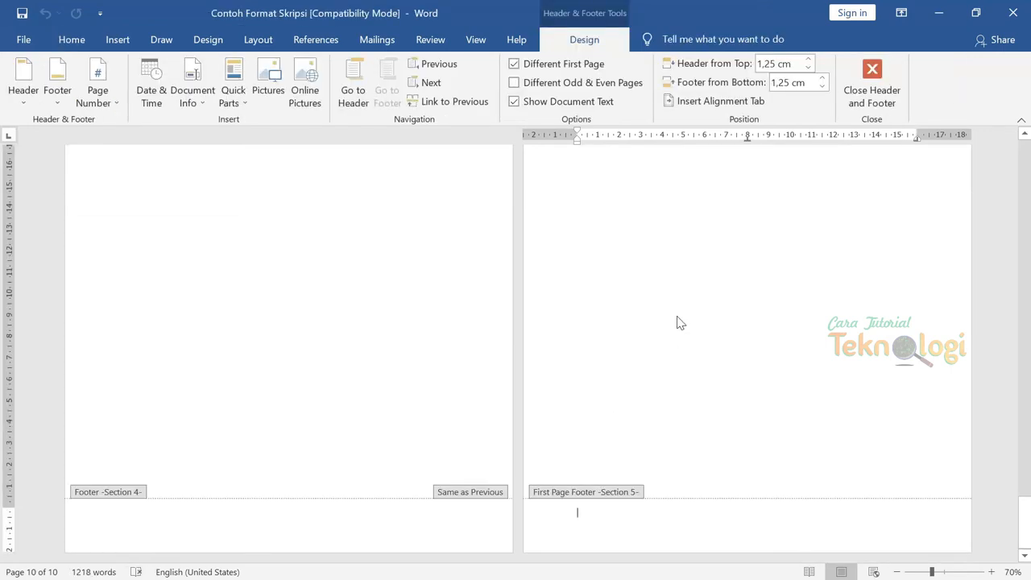
pyautogui.click(113, 108)
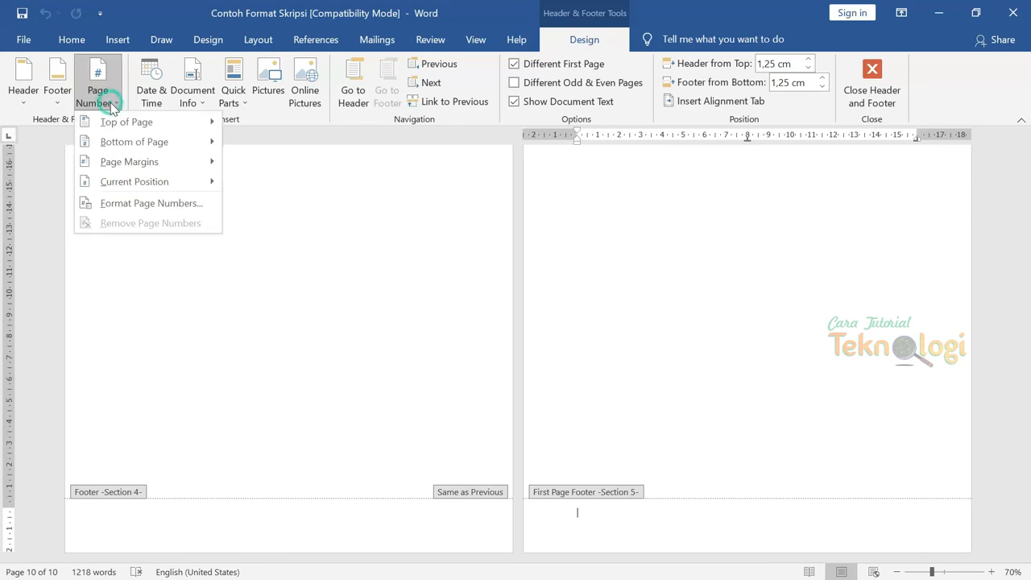
pyautogui.moveTo(135, 143)
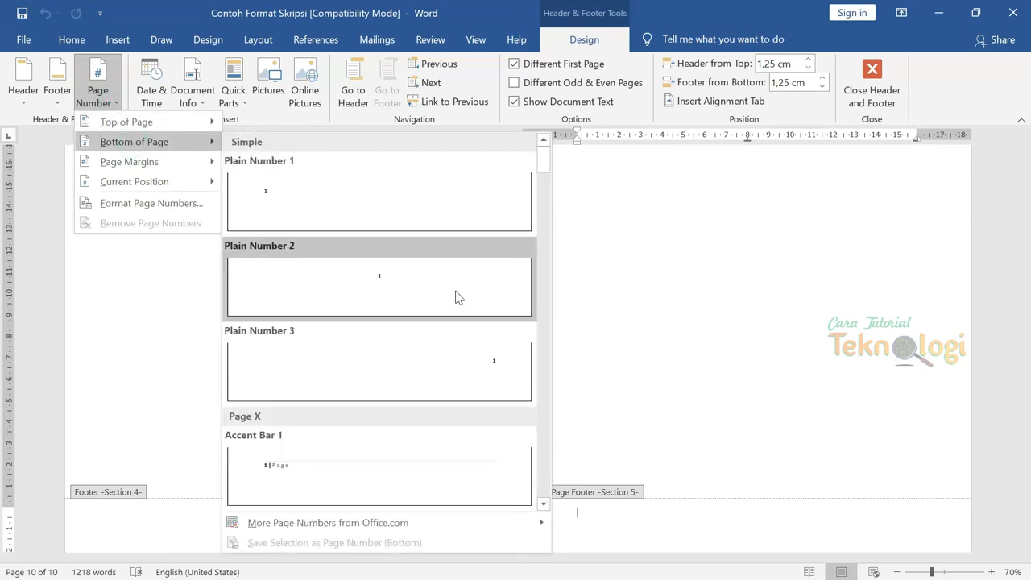
pyautogui.click(456, 295)
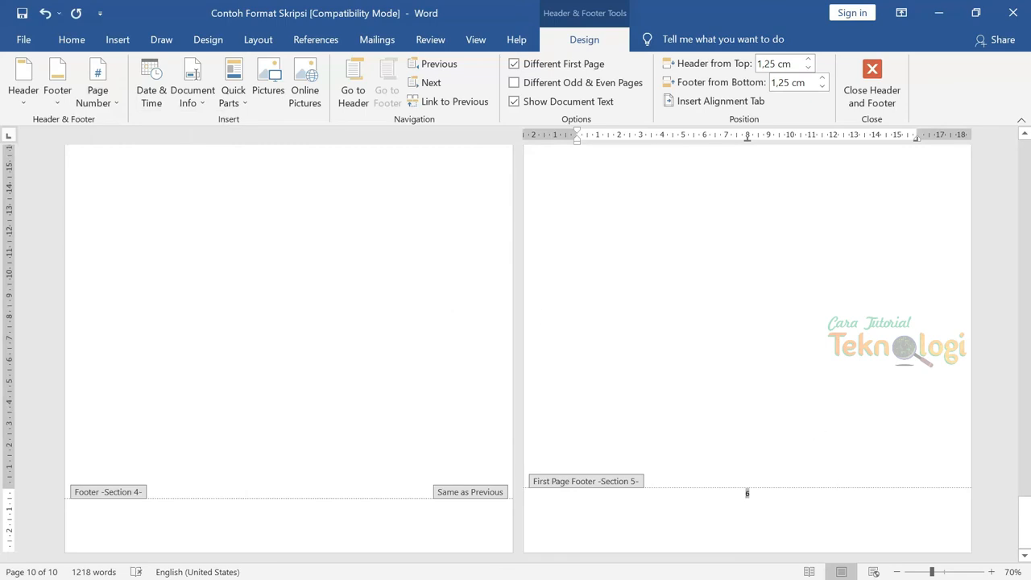
pyautogui.doubleClick(816, 431)
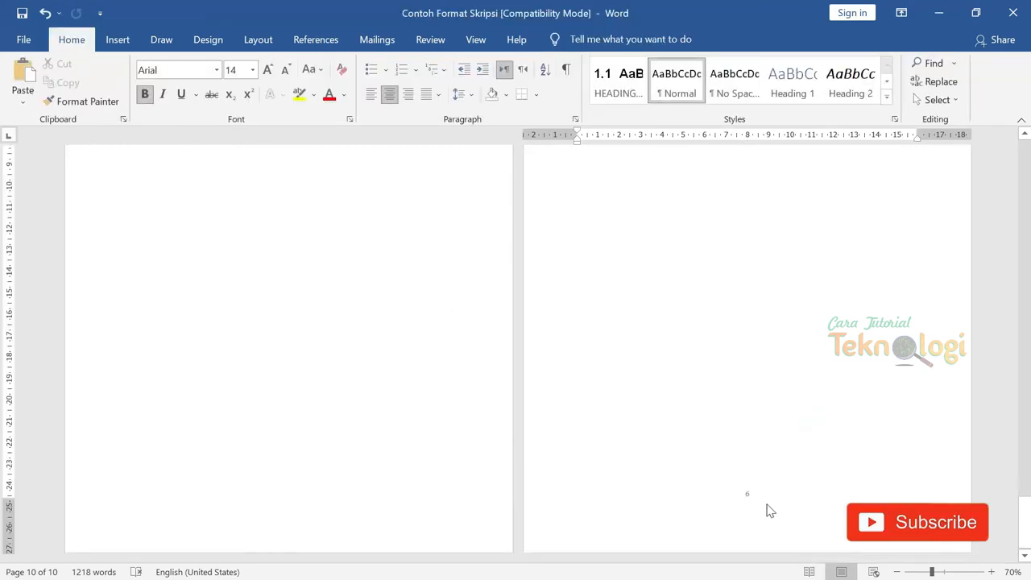
pyautogui.scroll(4, 767, 501)
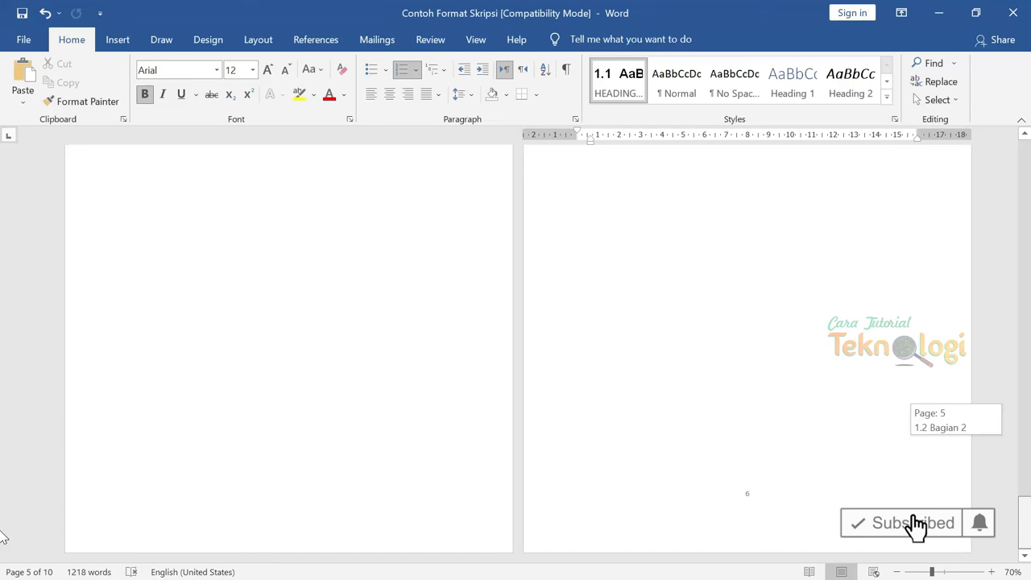
# Review the front matter page numbering from the cover and LEMBAR PENGESAHAN through KATA PENGANTAR and DAFTAR ISI.
pyautogui.moveTo(1025, 532); pyautogui.dragTo(999, 127)
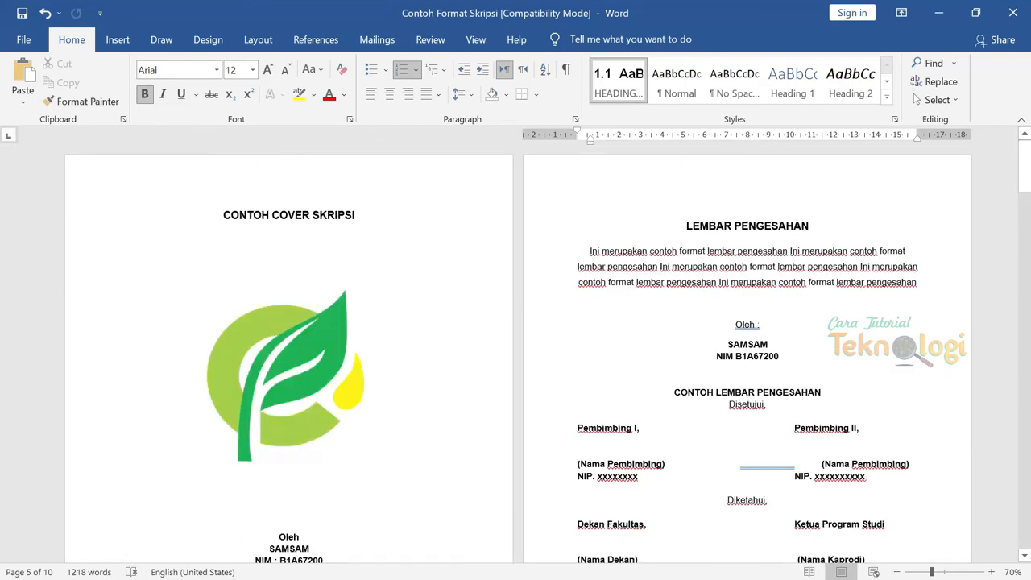
pyautogui.scroll(-5, 747, 316)
pyautogui.scroll(5, 747, 317)
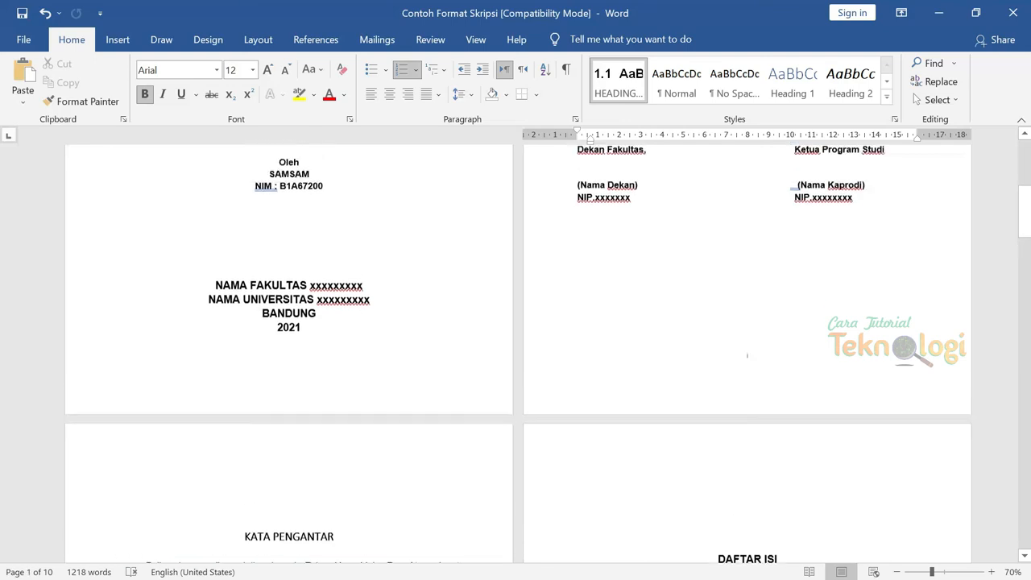
pyautogui.scroll(-5, 748, 317)
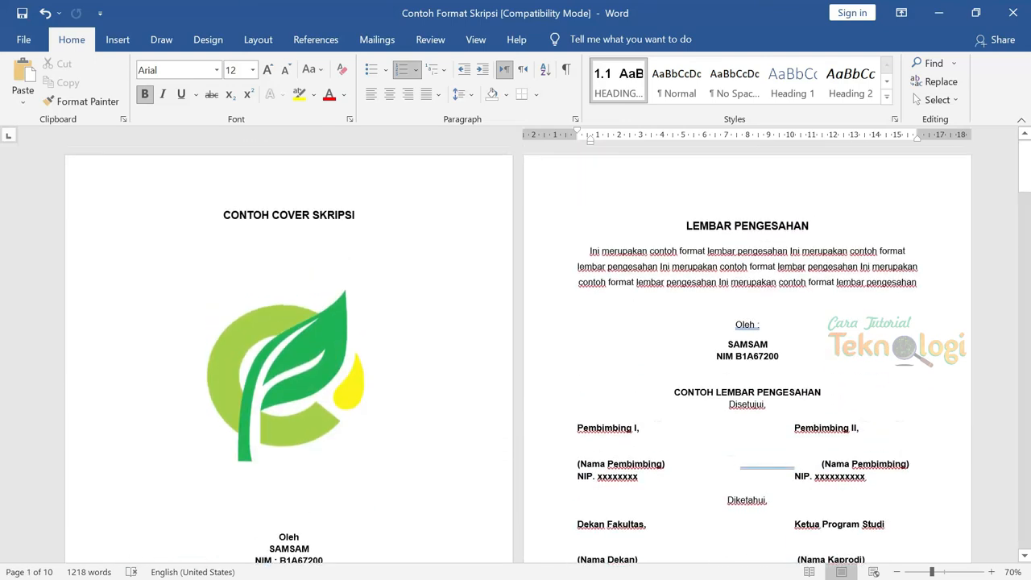
pyautogui.scroll(-8, 748, 265)
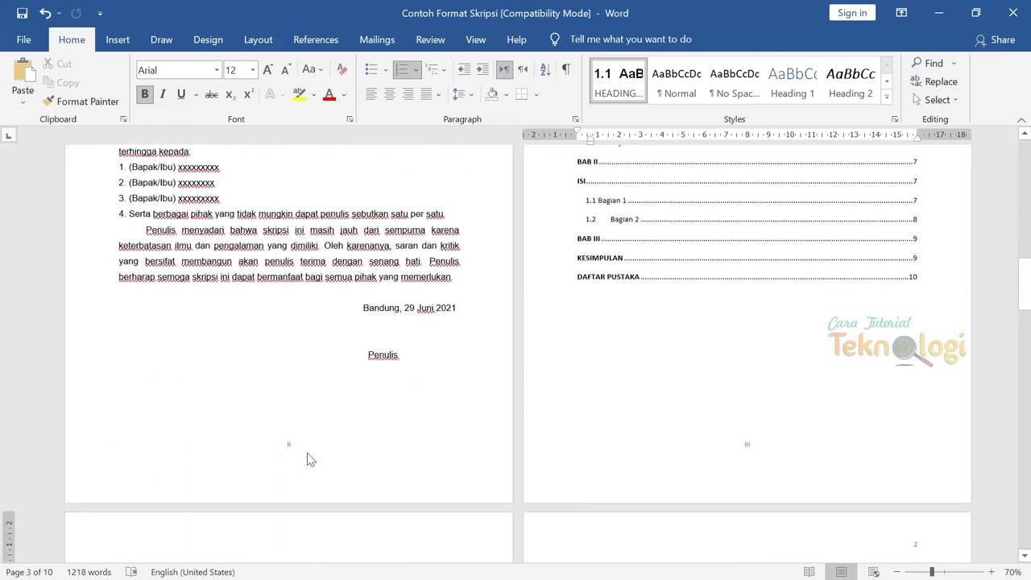
pyautogui.scroll(5, 860, 467)
pyautogui.scroll(-5, 859, 464)
# Check the header and footer page numbers from BAB I through the remaining chapters to the DAFTAR PUSTAKA page.
pyautogui.scroll(-7, 859, 465)
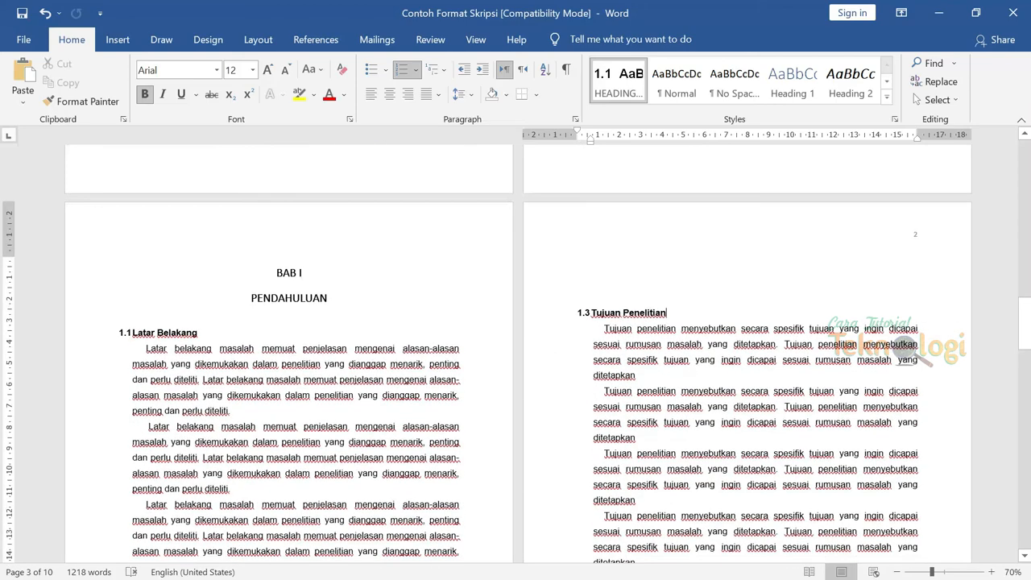
pyautogui.scroll(-7, 732, 472)
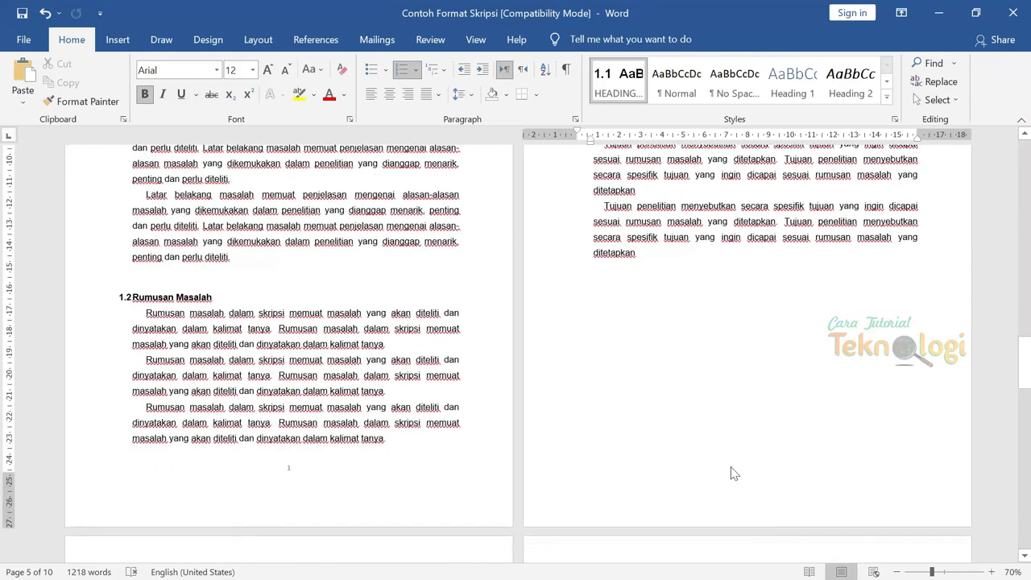
pyautogui.scroll(5, 732, 472)
pyautogui.scroll(5, 949, 314)
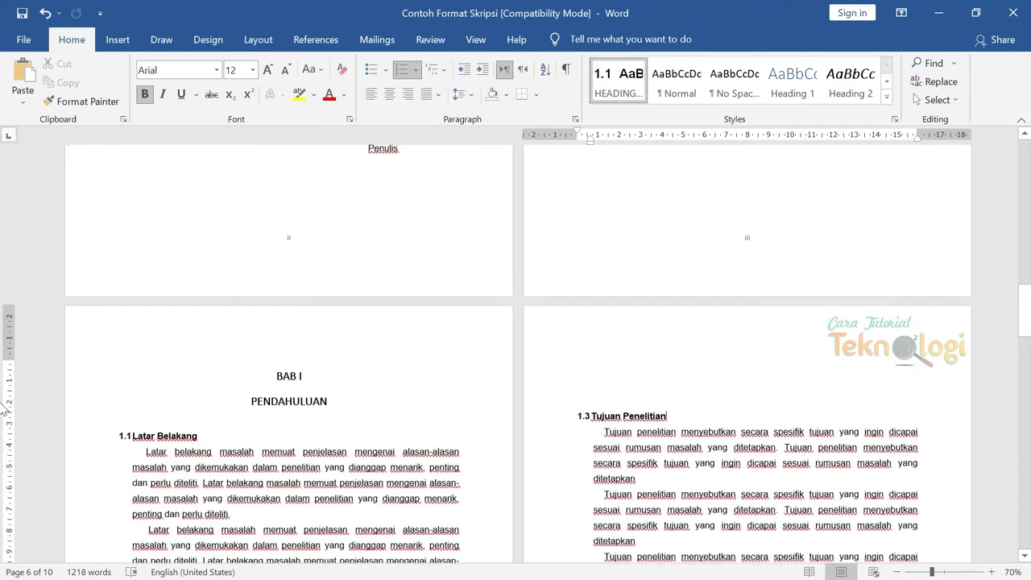
pyautogui.moveTo(1028, 315); pyautogui.dragTo(1029, 391)
pyautogui.moveTo(4, 399)
pyautogui.mouseDown()
pyautogui.moveTo(4, 459)
pyautogui.moveTo(4, 414)
pyautogui.mouseUp()
pyautogui.moveTo(4, 369); pyautogui.dragTo(5, 495)
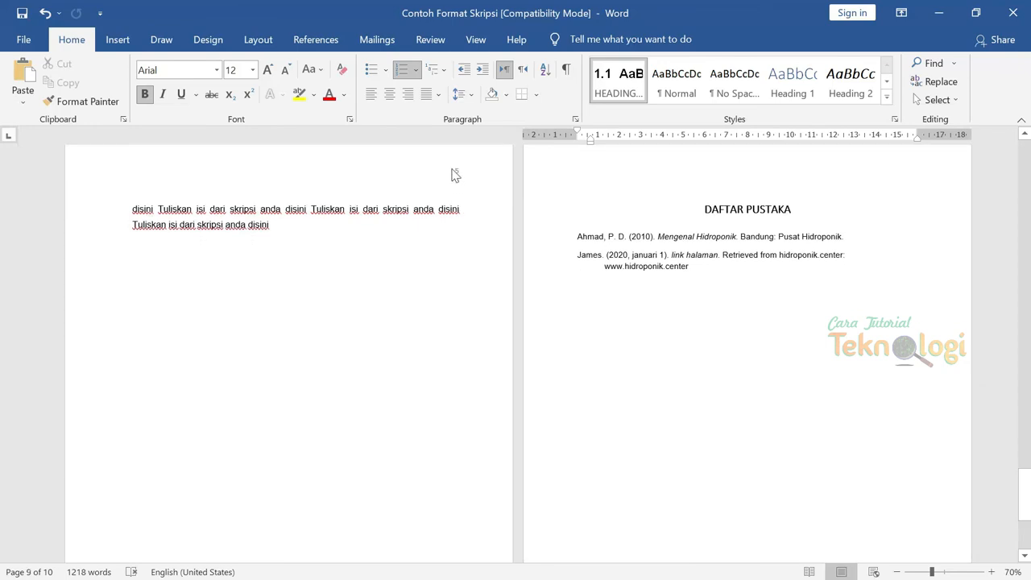
pyautogui.moveTo(1022, 492); pyautogui.dragTo(1001, 527)
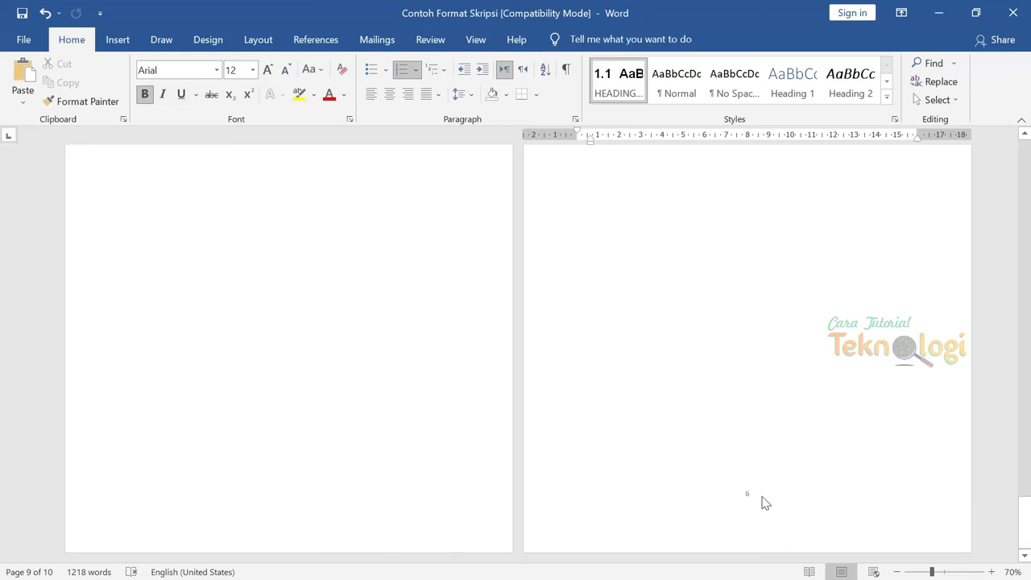